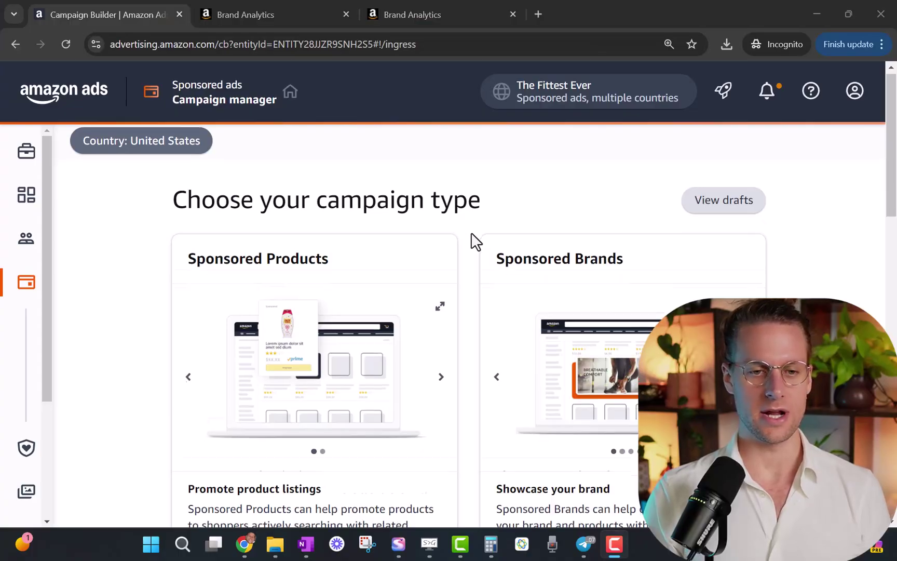
Scroll the campaign type page down to the Sponsored Display card.
{"action": "scroll", "coordinate": [472, 239], "scroll_direction": "down", "scroll_amount": 7}
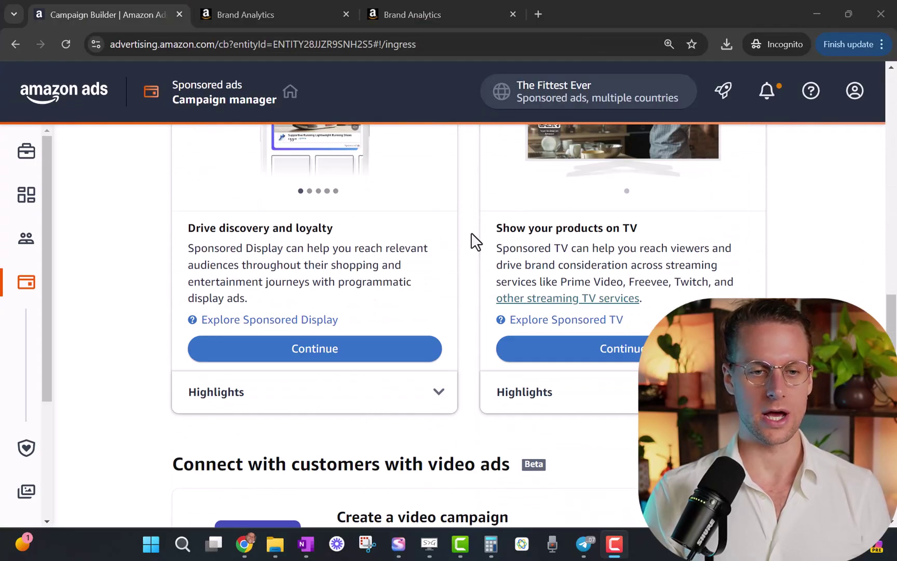
{"action": "scroll", "coordinate": [473, 239], "scroll_direction": "up", "scroll_amount": 5}
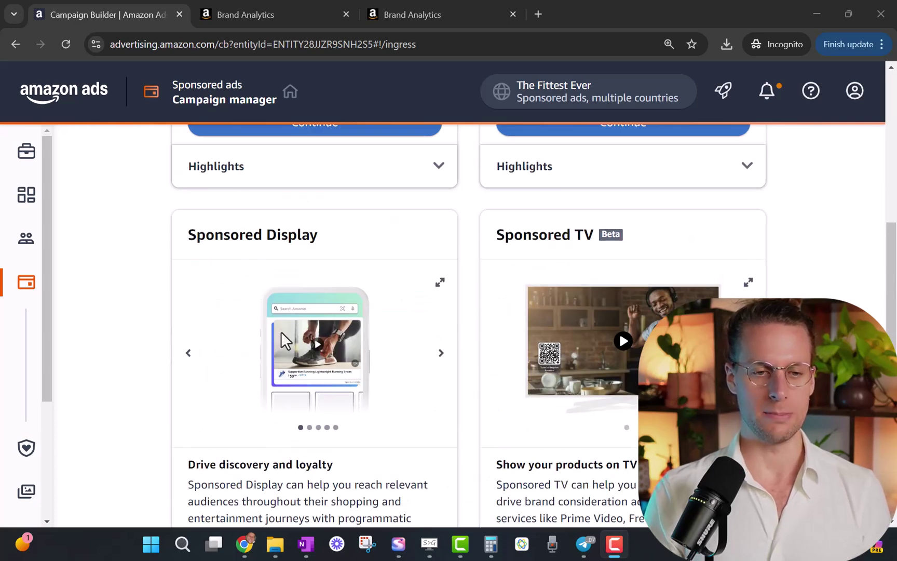
{"action": "scroll", "coordinate": [304, 375], "scroll_direction": "down", "scroll_amount": 4}
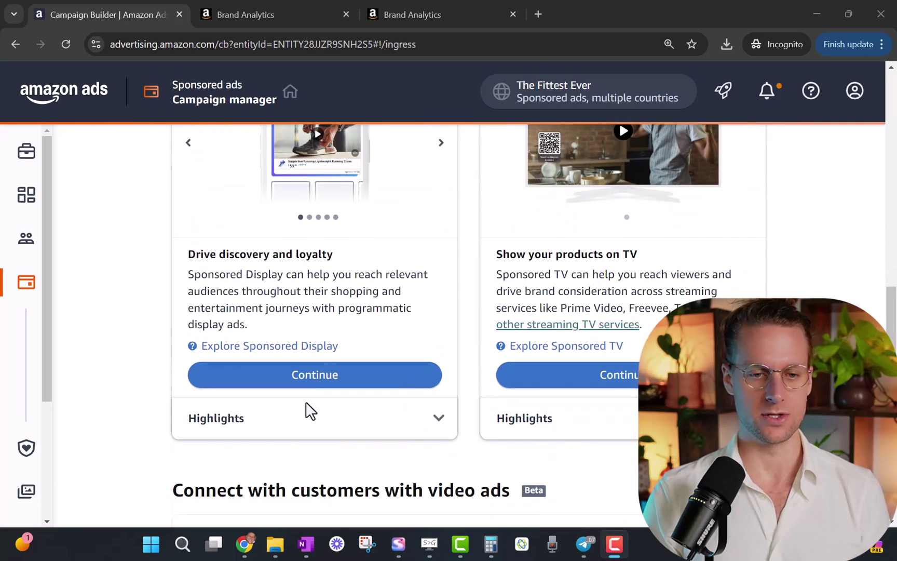
Start a Sponsored Display campaign and review its settings down to the ad group's Optimization strategy.
{"action": "left_click", "coordinate": [314, 385]}
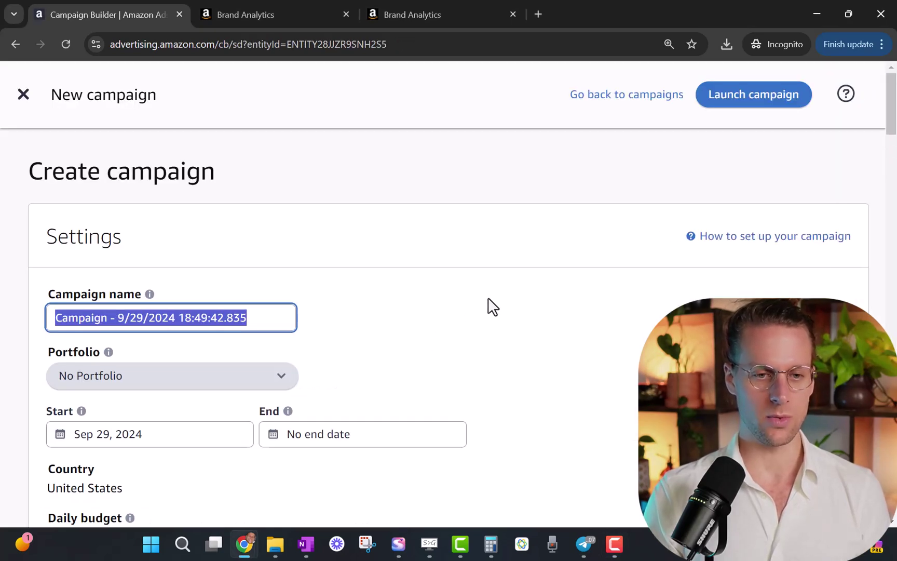
{"action": "scroll", "coordinate": [493, 305], "scroll_direction": "down", "scroll_amount": 3}
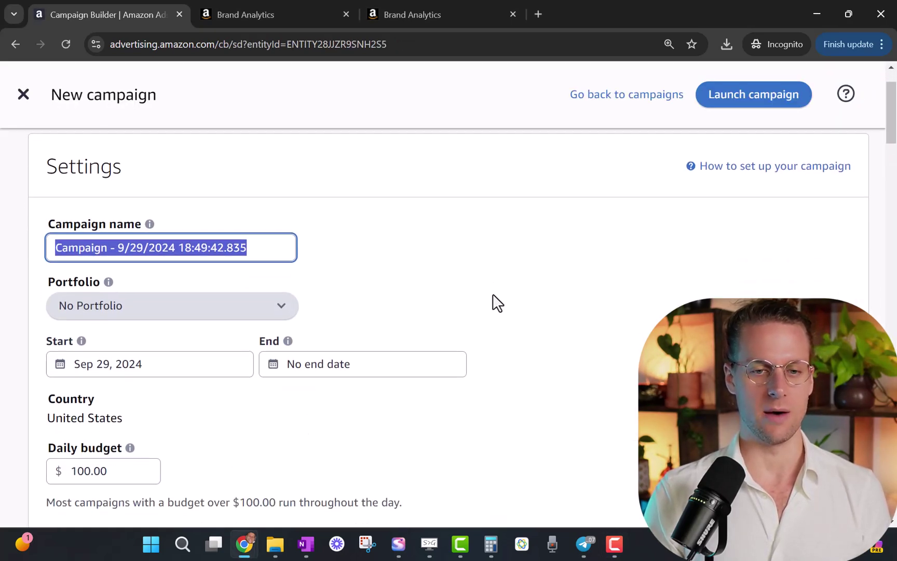
{"action": "scroll", "coordinate": [493, 302], "scroll_direction": "up", "scroll_amount": 3}
{"action": "scroll", "coordinate": [493, 302], "scroll_direction": "down", "scroll_amount": 2}
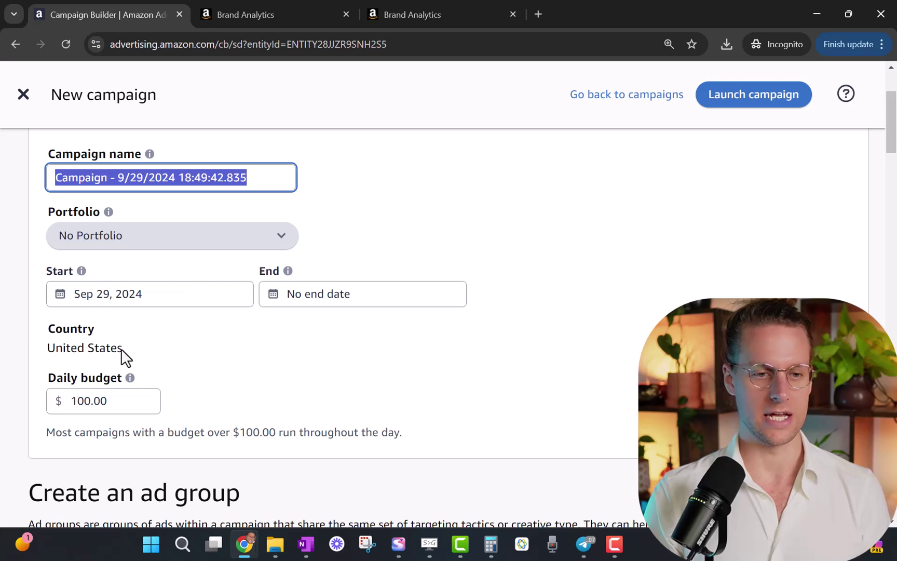
{"action": "scroll", "coordinate": [453, 363], "scroll_direction": "down", "scroll_amount": 7}
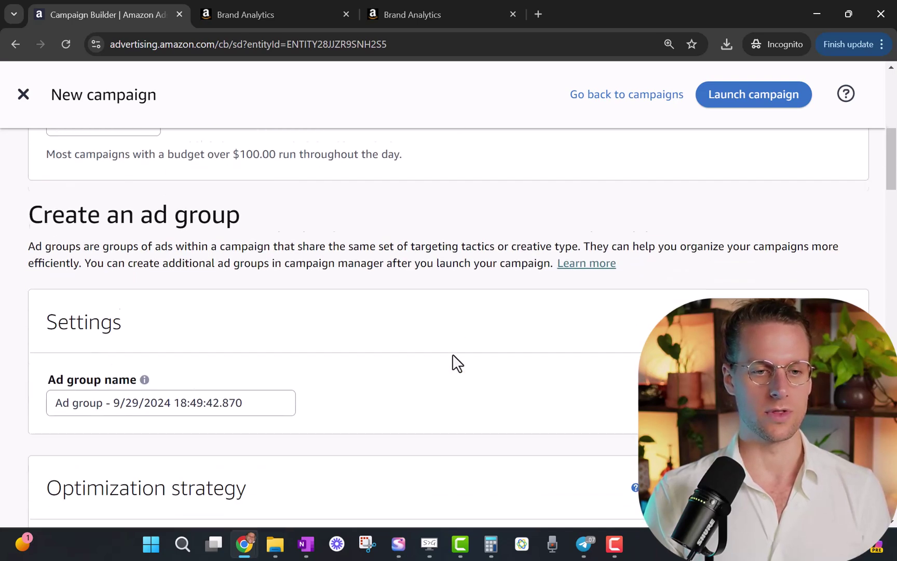
{"action": "scroll", "coordinate": [386, 261], "scroll_direction": "down", "scroll_amount": 1}
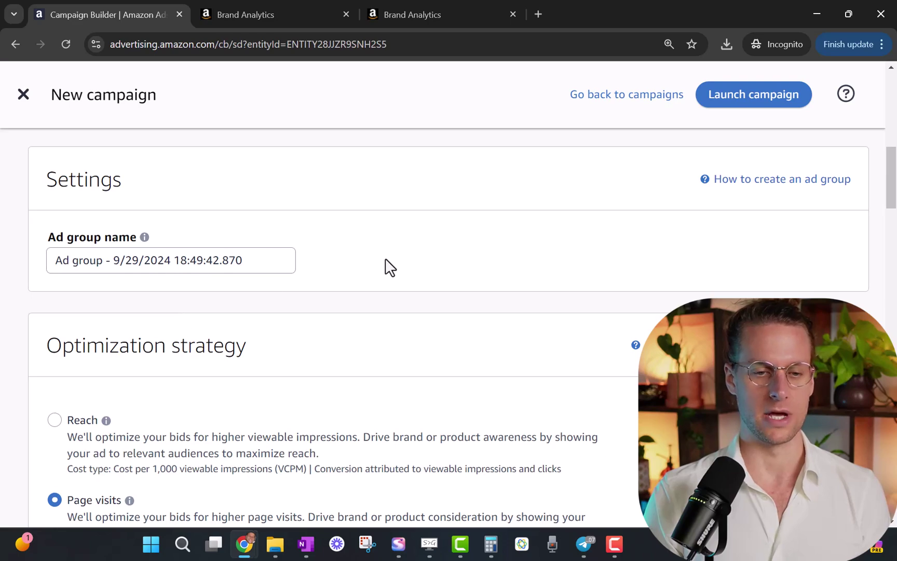
{"action": "scroll", "coordinate": [390, 268], "scroll_direction": "down", "scroll_amount": 4}
{"action": "scroll", "coordinate": [390, 268], "scroll_direction": "up", "scroll_amount": 3}
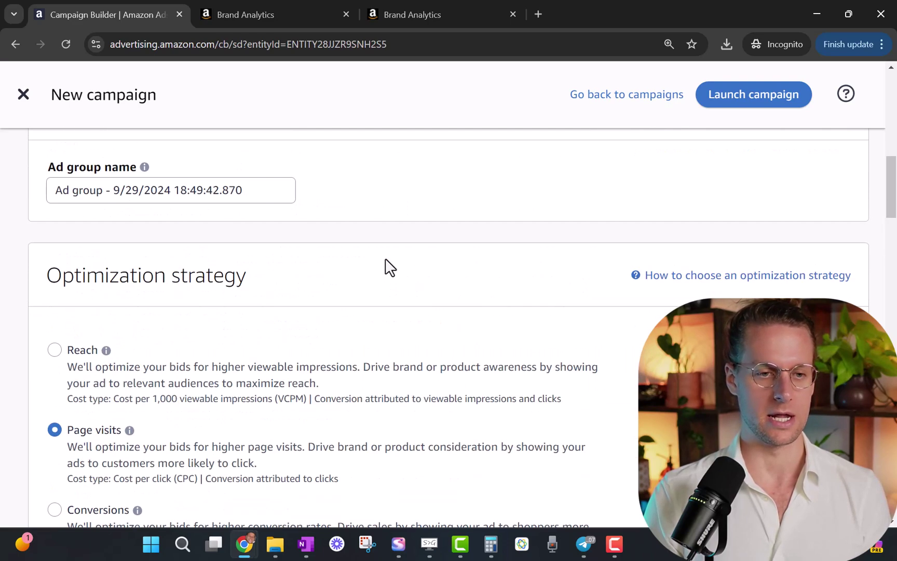
{"action": "scroll", "coordinate": [390, 268], "scroll_direction": "down", "scroll_amount": 3}
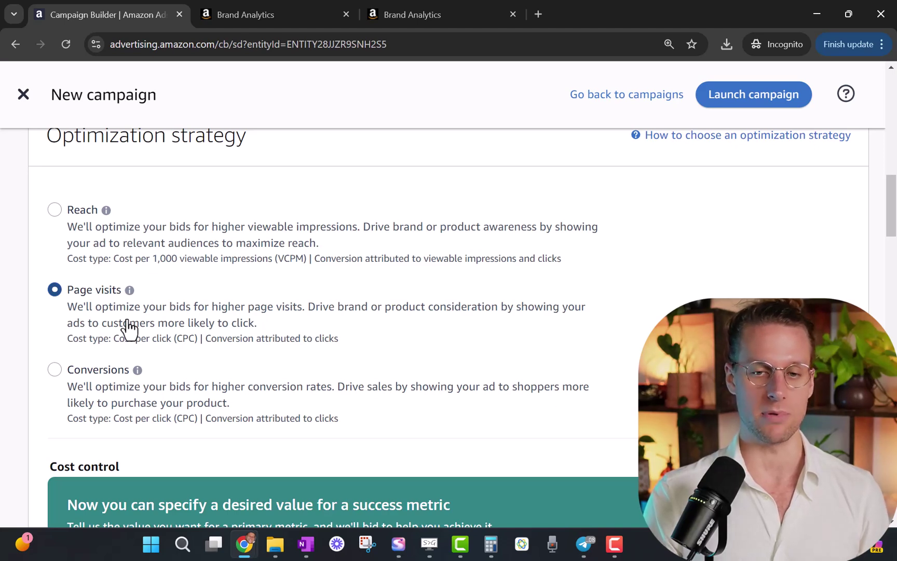
Optimize the ad group for Conversions and turn off the $15.00 desired cost-per-order target.
{"action": "left_click", "coordinate": [107, 398]}
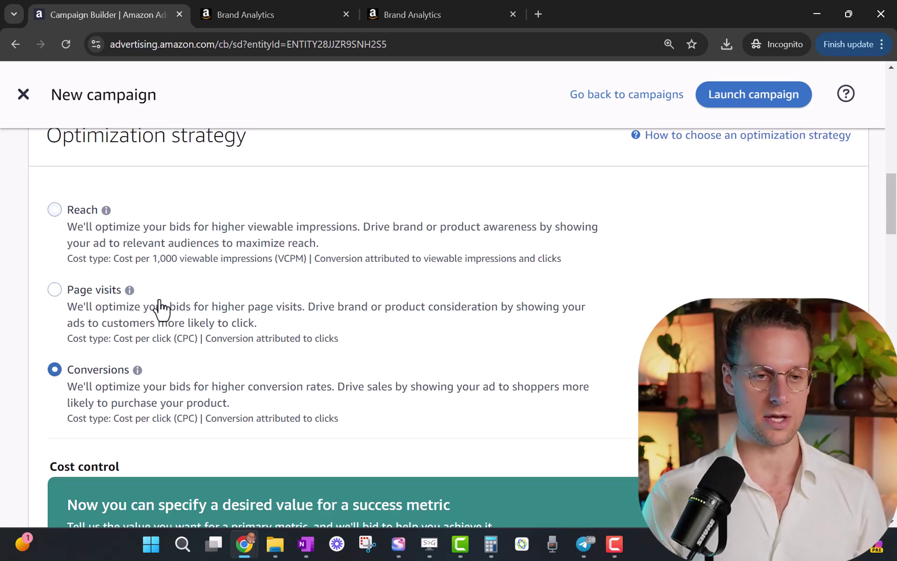
{"action": "scroll", "coordinate": [609, 306], "scroll_direction": "down", "scroll_amount": 6}
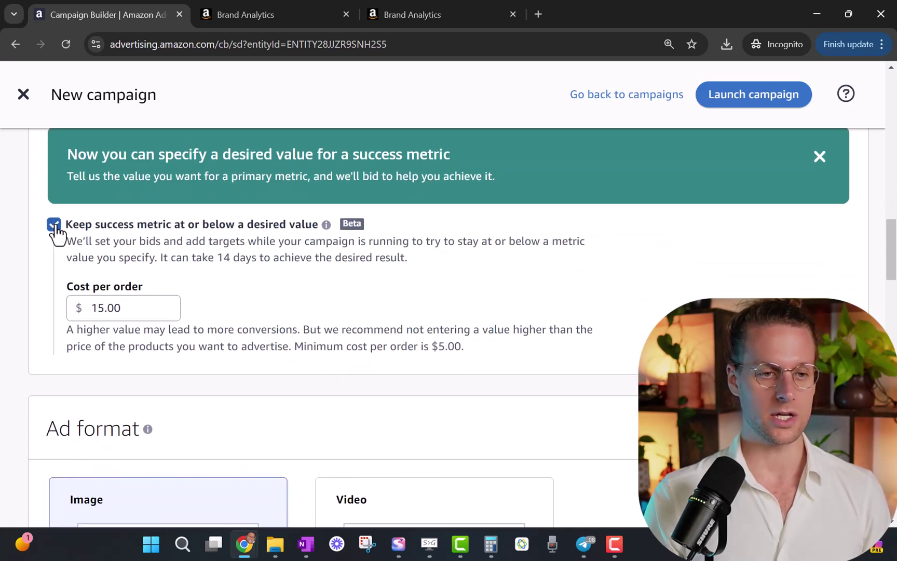
{"action": "left_click", "coordinate": [54, 225]}
{"action": "scroll", "coordinate": [32, 260], "scroll_direction": "up", "scroll_amount": 3}
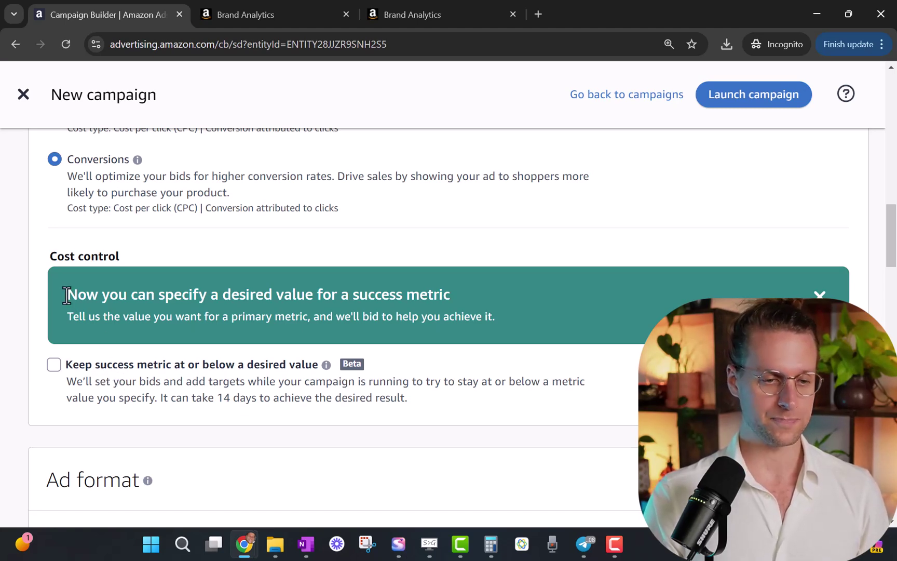
{"action": "scroll", "coordinate": [39, 339], "scroll_direction": "down", "scroll_amount": 5}
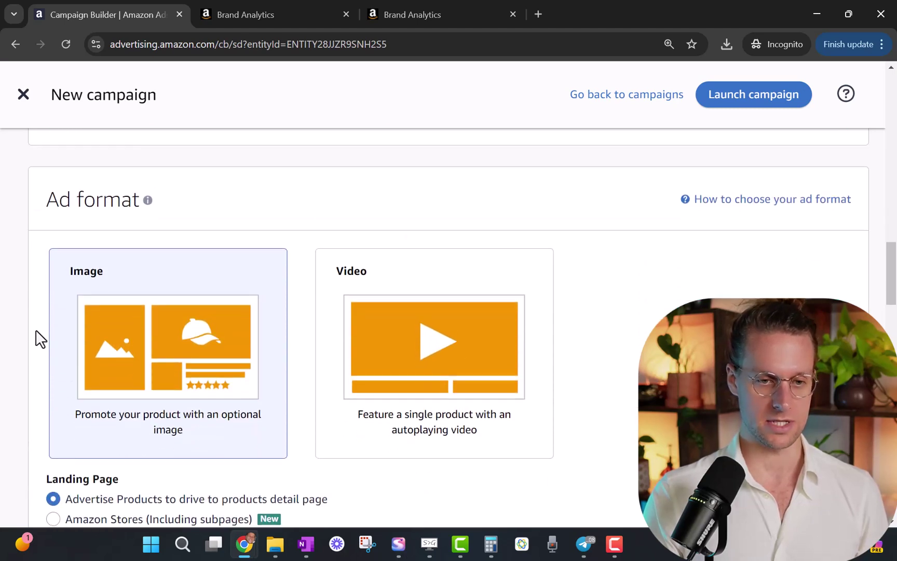
{"action": "scroll", "coordinate": [36, 337], "scroll_direction": "down", "scroll_amount": 1}
{"action": "scroll", "coordinate": [36, 336], "scroll_direction": "up", "scroll_amount": 1}
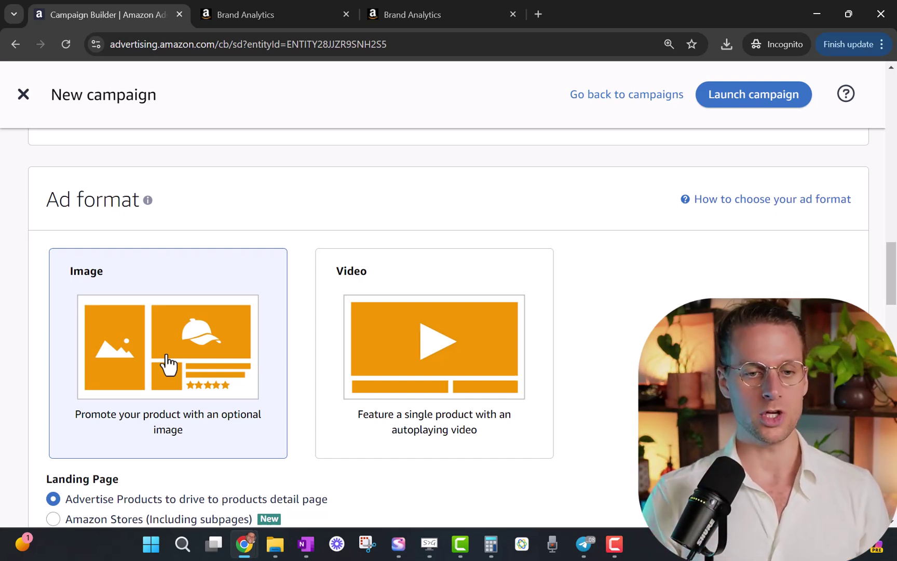
{"action": "scroll", "coordinate": [892, 302], "scroll_direction": "down", "scroll_amount": 1}
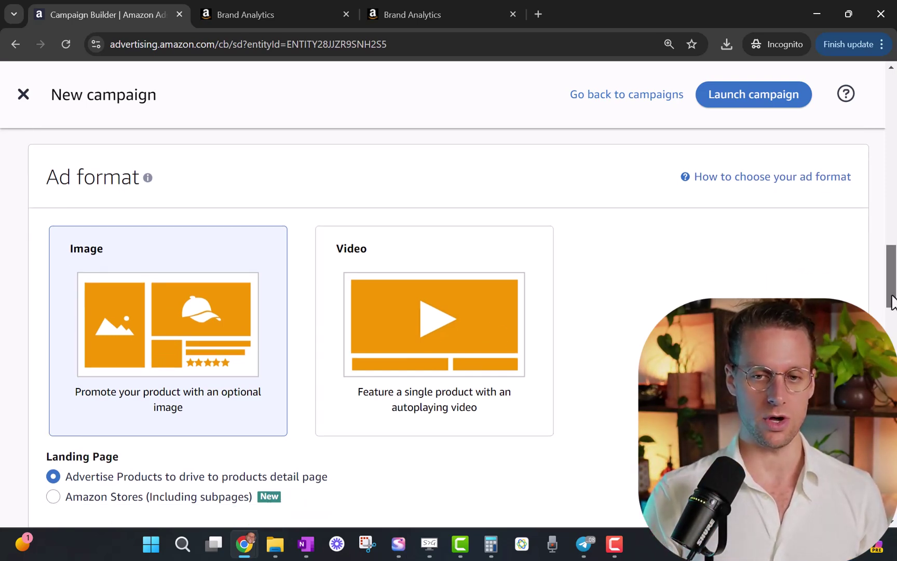
{"action": "mouse_move", "coordinate": [892, 301]}
{"action": "left_mouse_down"}
{"action": "mouse_move", "coordinate": [891, 516]}
{"action": "mouse_move", "coordinate": [890, 234]}
{"action": "mouse_move", "coordinate": [894, 296]}
{"action": "left_mouse_up"}
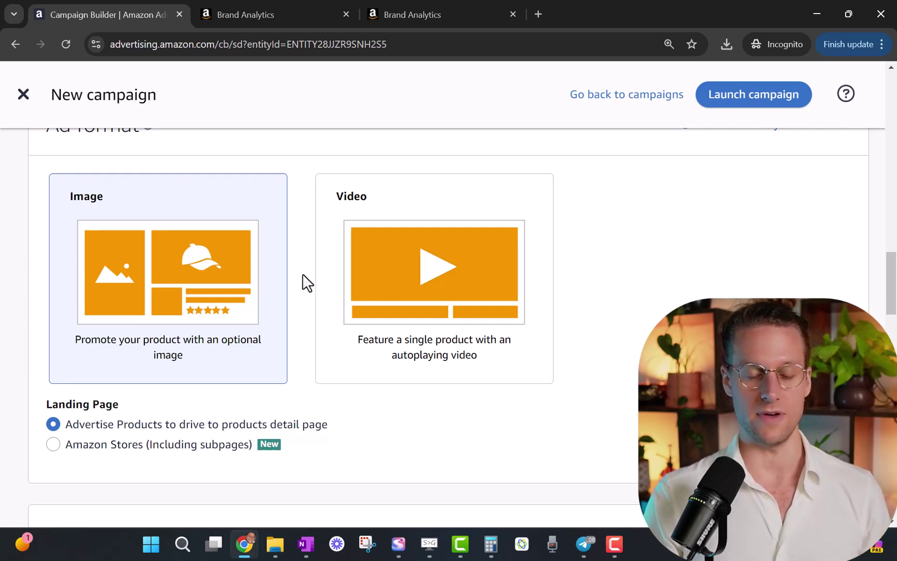
{"action": "scroll", "coordinate": [304, 288], "scroll_direction": "down", "scroll_amount": 3}
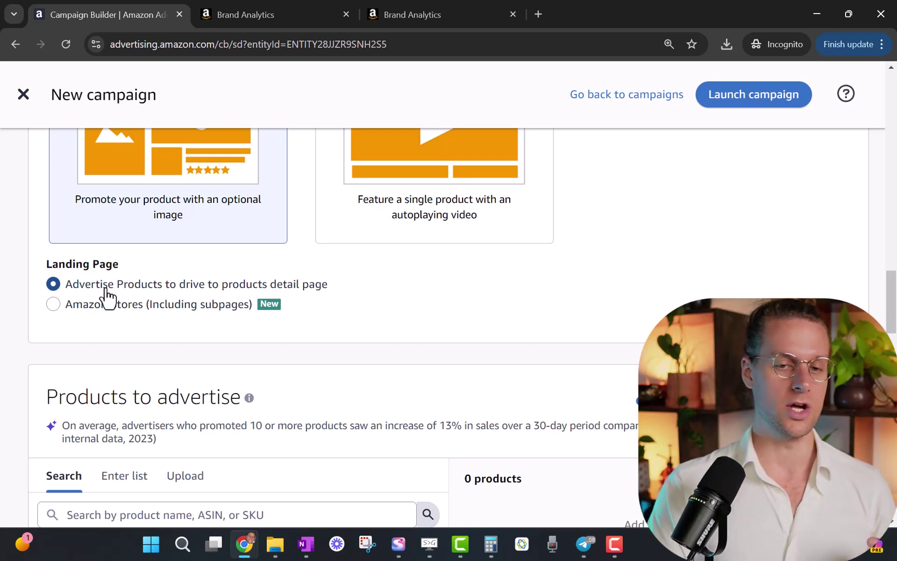
Add the Whole Feast beef protein powder as an advertised product.
{"action": "scroll", "coordinate": [206, 291], "scroll_direction": "down", "scroll_amount": 4}
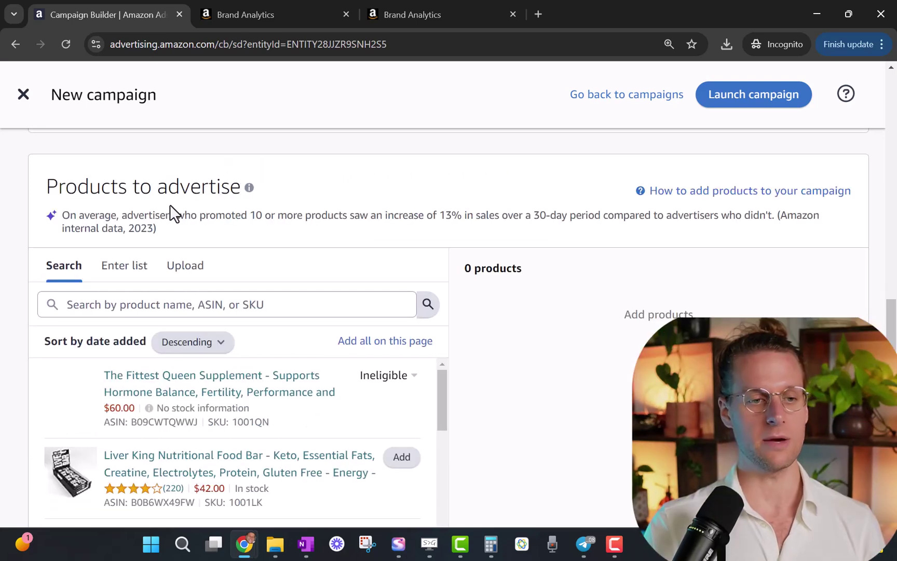
{"action": "scroll", "coordinate": [390, 407], "scroll_direction": "down", "scroll_amount": 3}
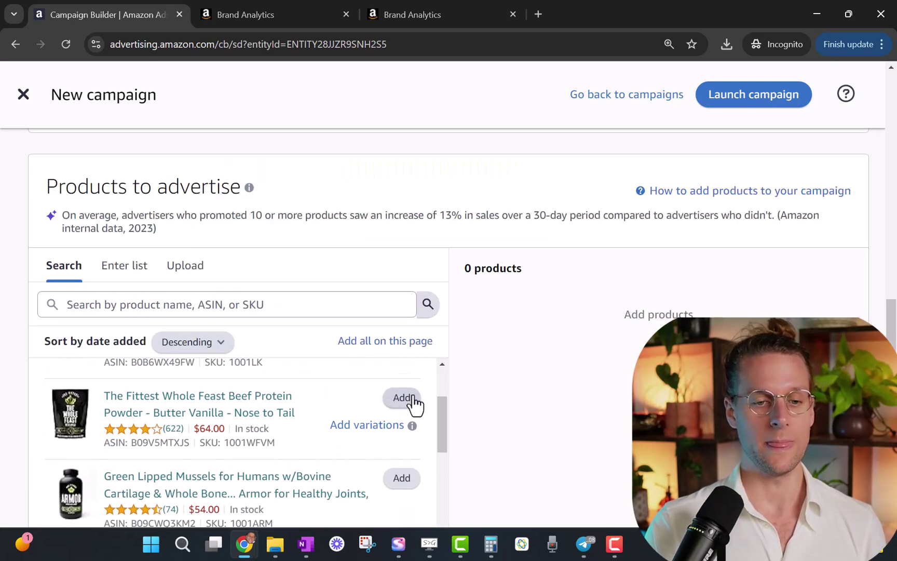
{"action": "left_click", "coordinate": [401, 397]}
{"action": "scroll", "coordinate": [569, 377], "scroll_direction": "down", "scroll_amount": 10}
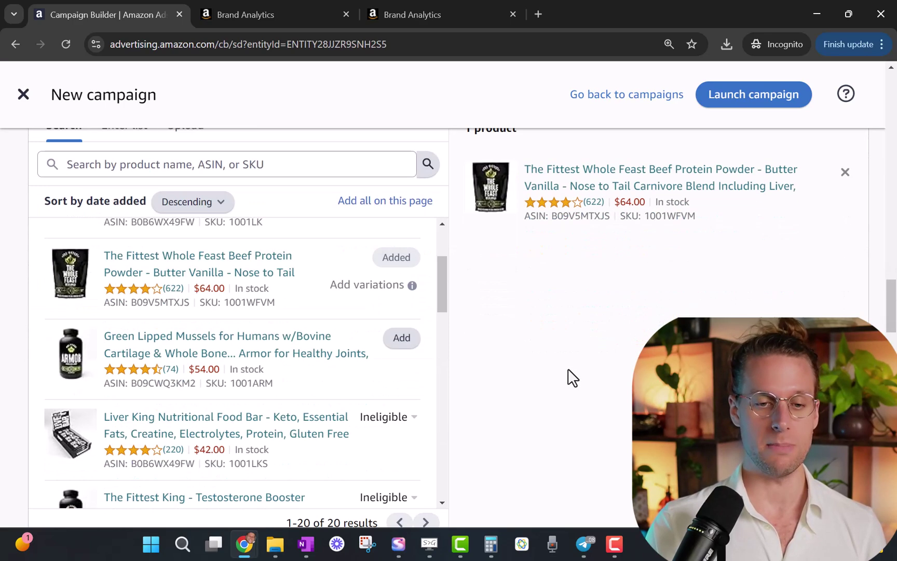
{"action": "scroll", "coordinate": [571, 376], "scroll_direction": "down", "scroll_amount": 3}
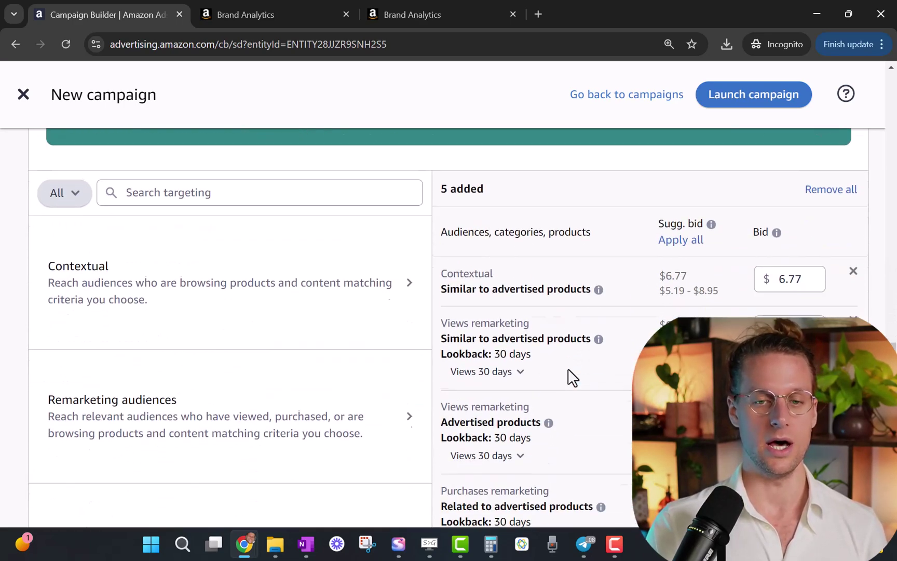
{"action": "scroll", "coordinate": [571, 377], "scroll_direction": "up", "scroll_amount": 3}
{"action": "scroll", "coordinate": [571, 376], "scroll_direction": "down", "scroll_amount": 2}
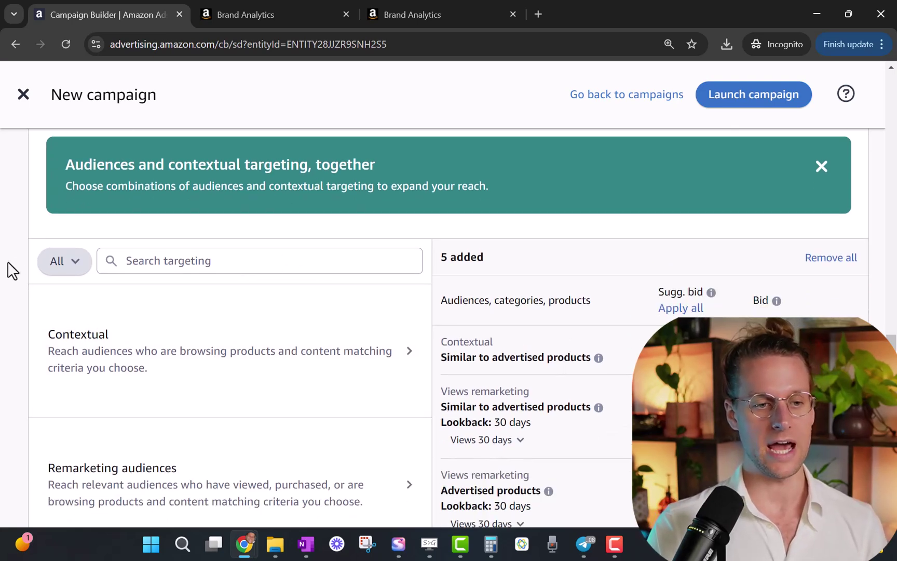
{"action": "scroll", "coordinate": [11, 270], "scroll_direction": "down", "scroll_amount": 1}
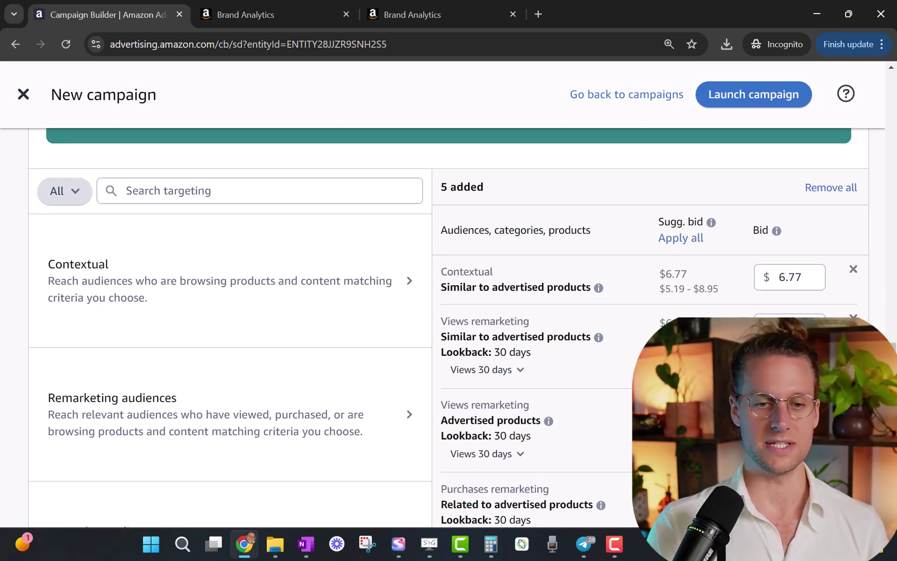
Remove all five preset targeting rows so the list shows 0 added.
{"action": "left_click", "coordinate": [852, 270]}
{"action": "left_click", "coordinate": [853, 269]}
{"action": "left_click", "coordinate": [853, 269]}
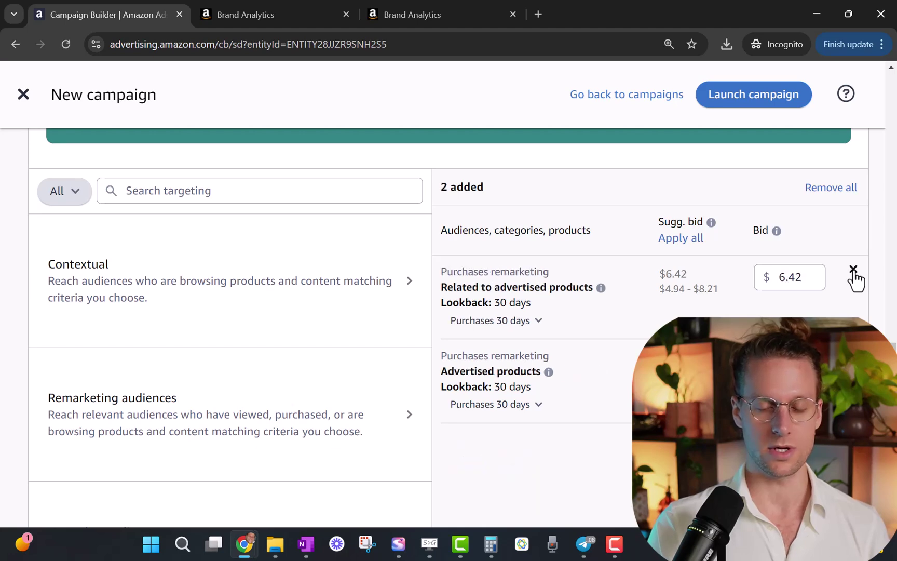
{"action": "left_click", "coordinate": [853, 269]}
{"action": "left_click", "coordinate": [853, 269]}
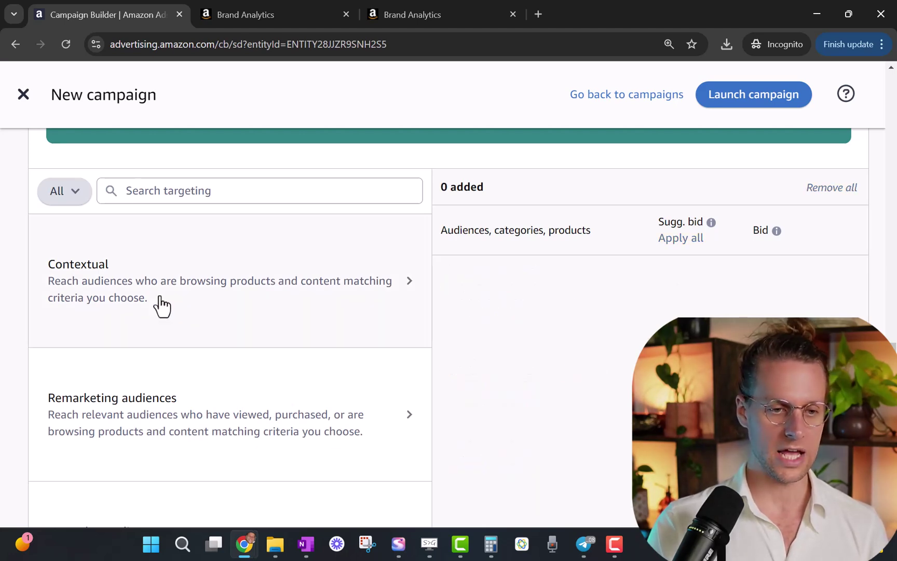
{"action": "scroll", "coordinate": [161, 306], "scroll_direction": "down", "scroll_amount": 7}
{"action": "scroll", "coordinate": [160, 306], "scroll_direction": "up", "scroll_amount": 2}
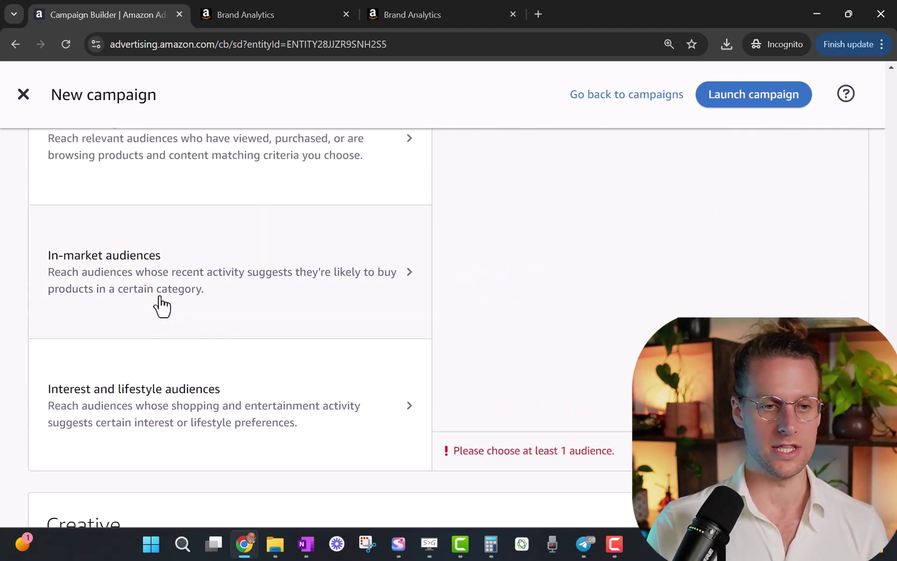
{"action": "scroll", "coordinate": [161, 306], "scroll_direction": "up", "scroll_amount": 4}
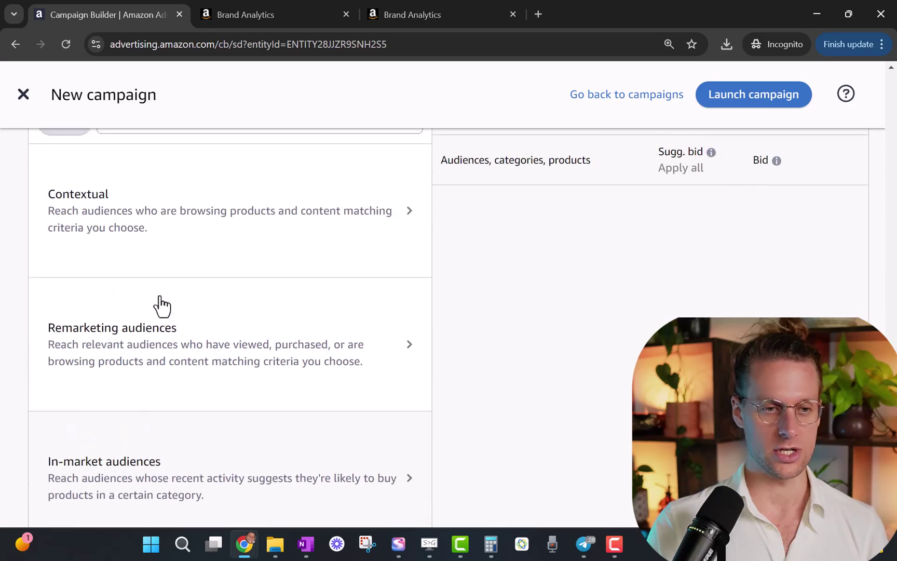
Show the remarketing audience suggestions and base the lookback on Purchases instead of Views.
{"action": "left_click", "coordinate": [208, 361]}
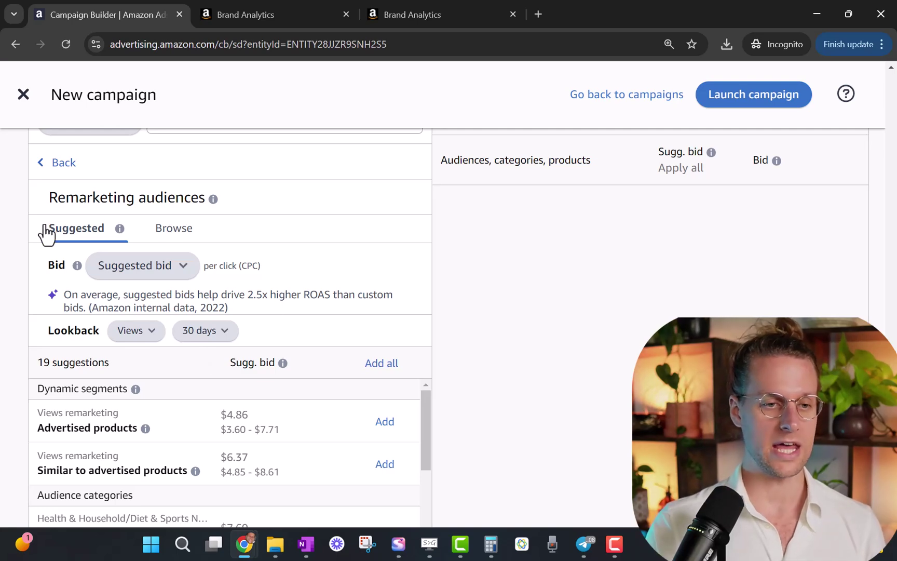
{"action": "scroll", "coordinate": [39, 330], "scroll_direction": "down", "scroll_amount": 1}
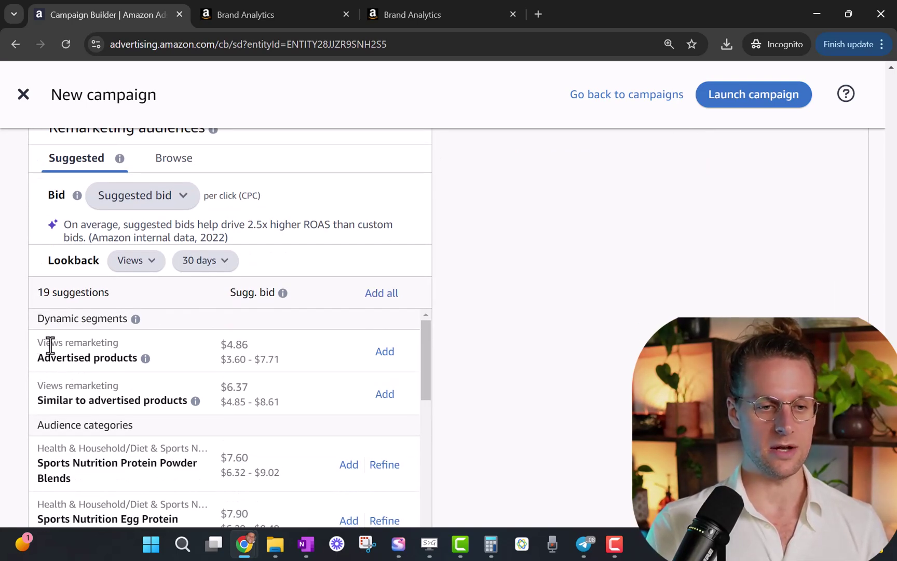
{"action": "left_click", "coordinate": [145, 358]}
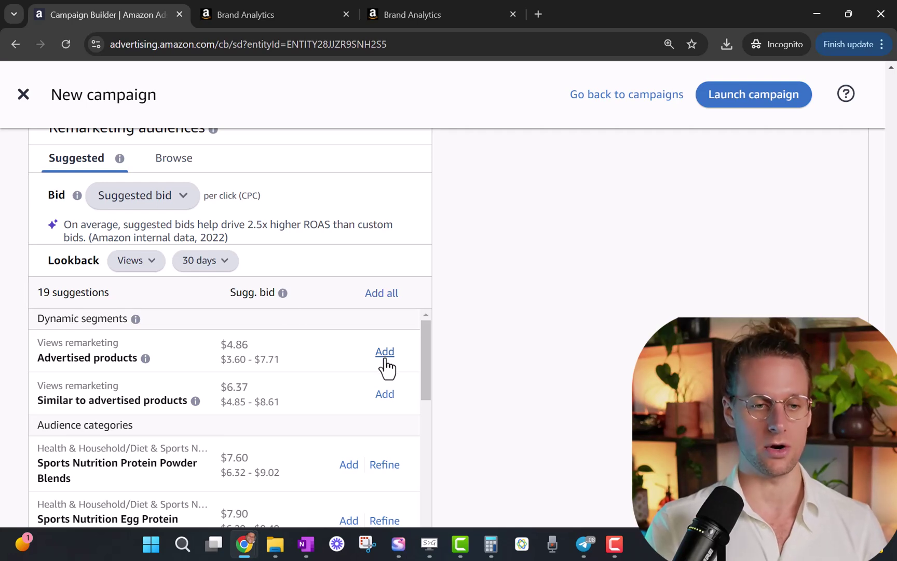
{"action": "left_click", "coordinate": [140, 265]}
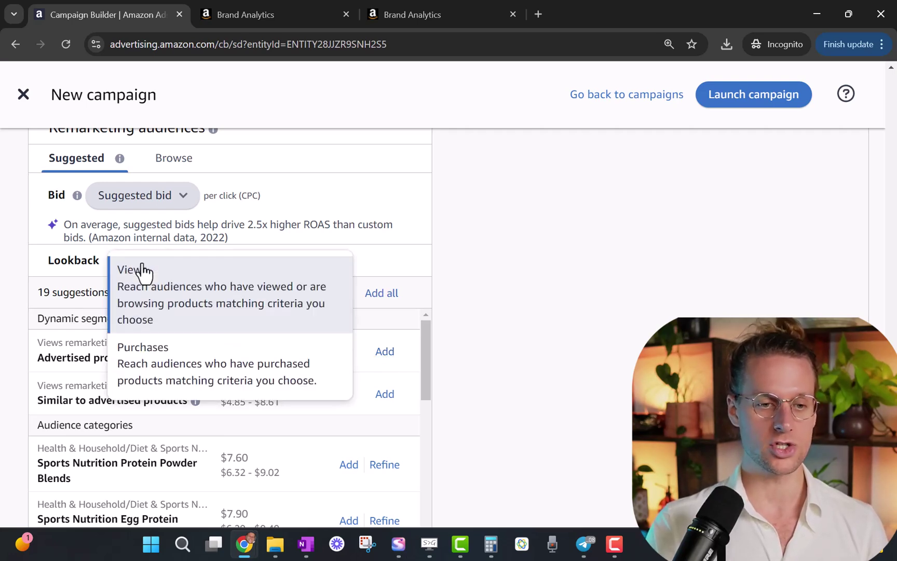
{"action": "left_click", "coordinate": [168, 369]}
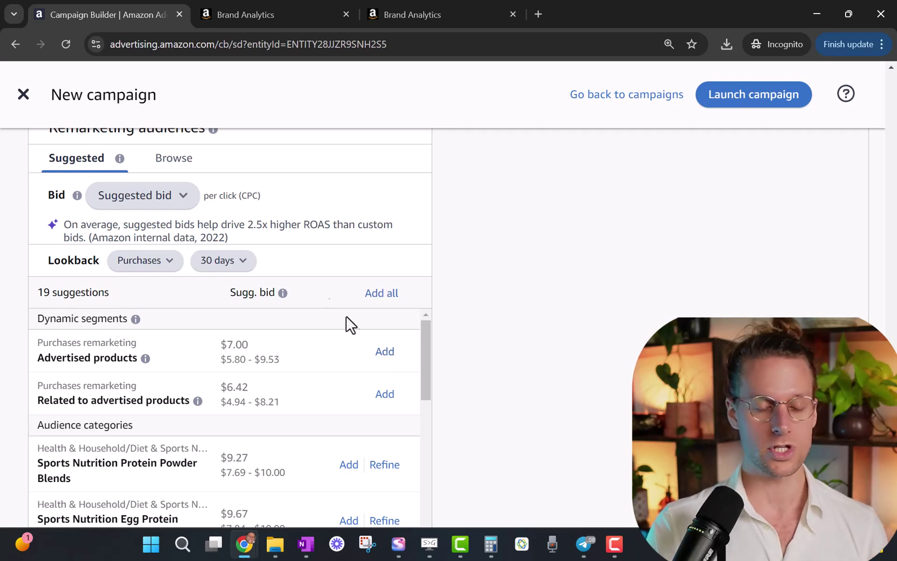
Set the lookback period to 14 days.
{"action": "left_click", "coordinate": [239, 261]}
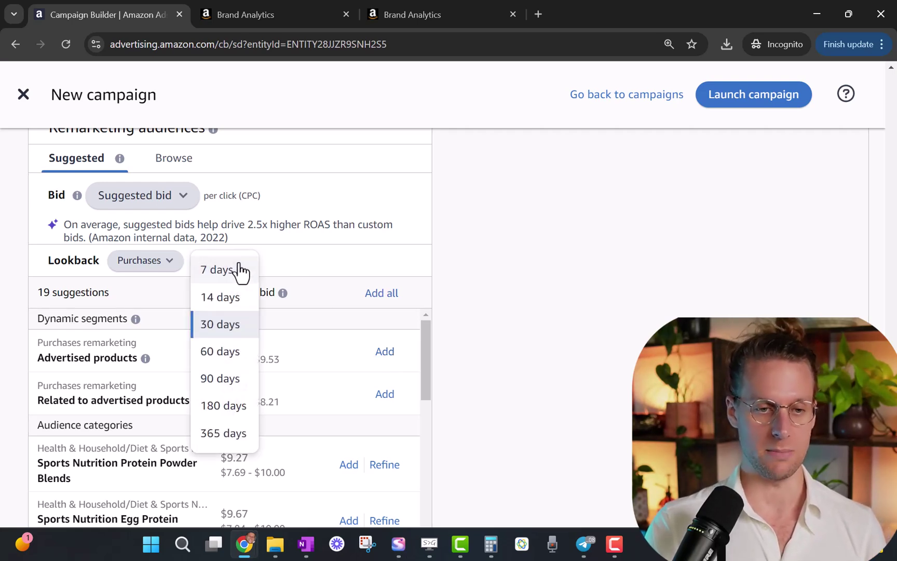
{"action": "left_click", "coordinate": [302, 262]}
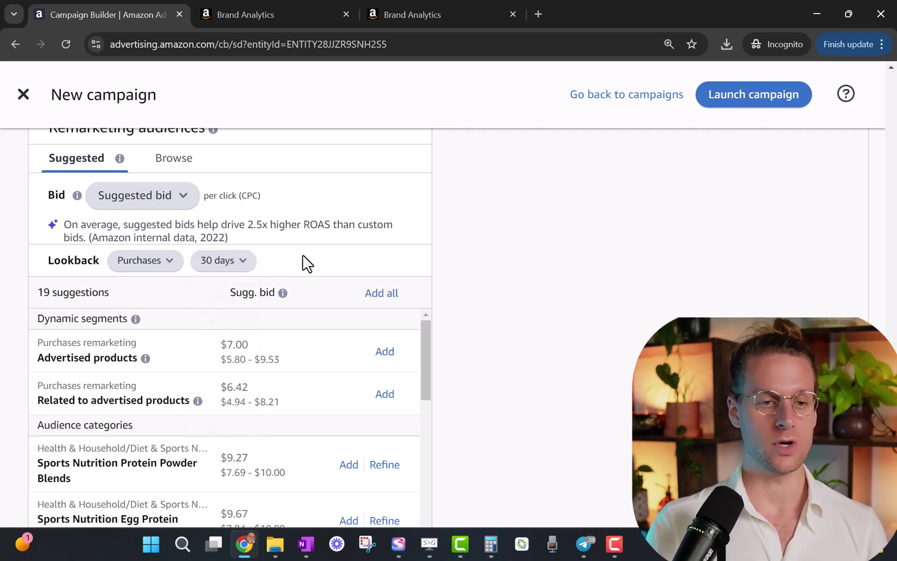
{"action": "left_click", "coordinate": [252, 274]}
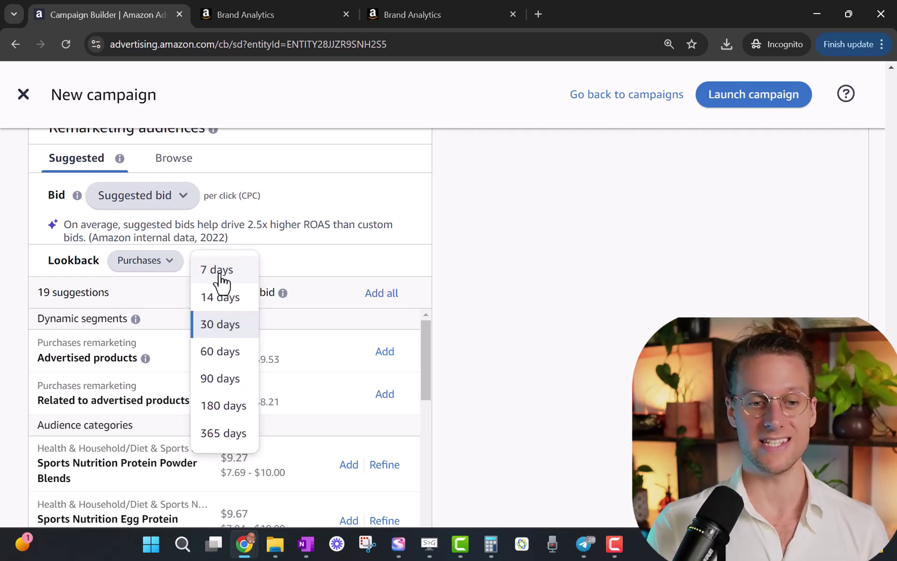
{"action": "left_click", "coordinate": [229, 276]}
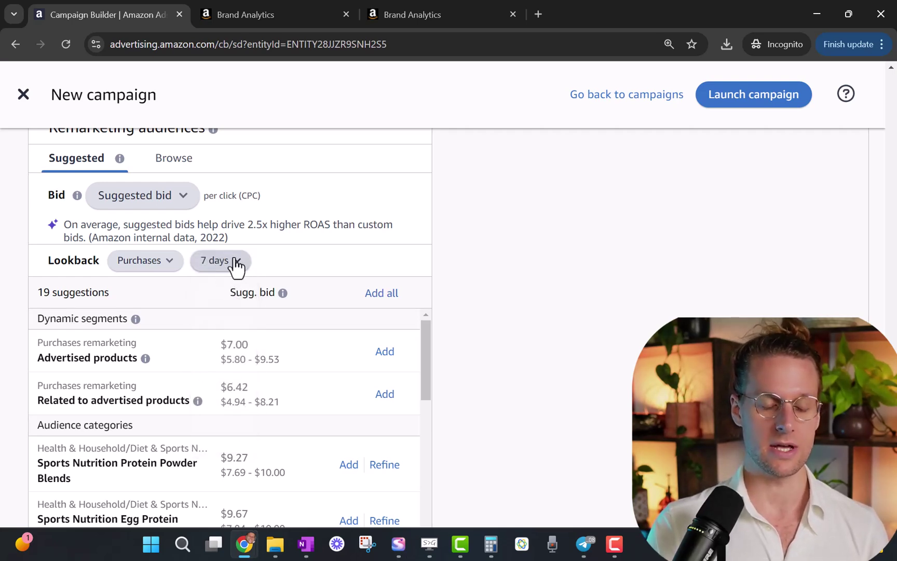
{"action": "left_click", "coordinate": [236, 264]}
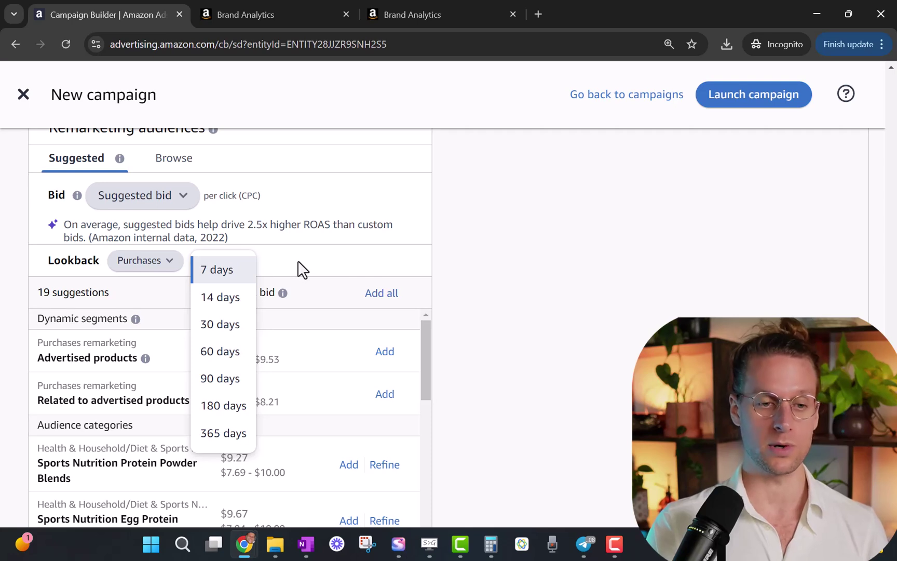
{"action": "left_click", "coordinate": [231, 310]}
{"action": "left_click", "coordinate": [232, 266]}
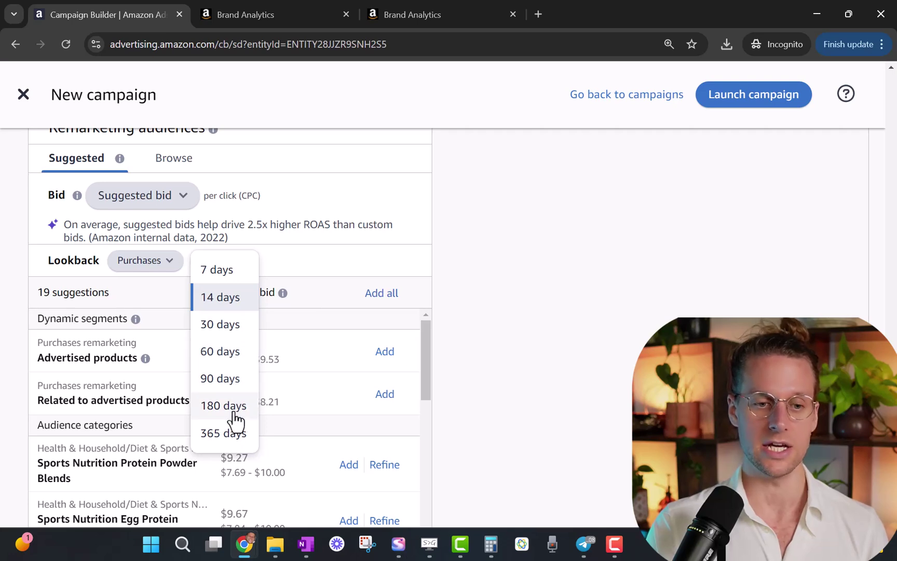
Switch the lookback type back to Views and keep the 30-day period.
{"action": "left_click", "coordinate": [162, 262]}
{"action": "left_click", "coordinate": [175, 307]}
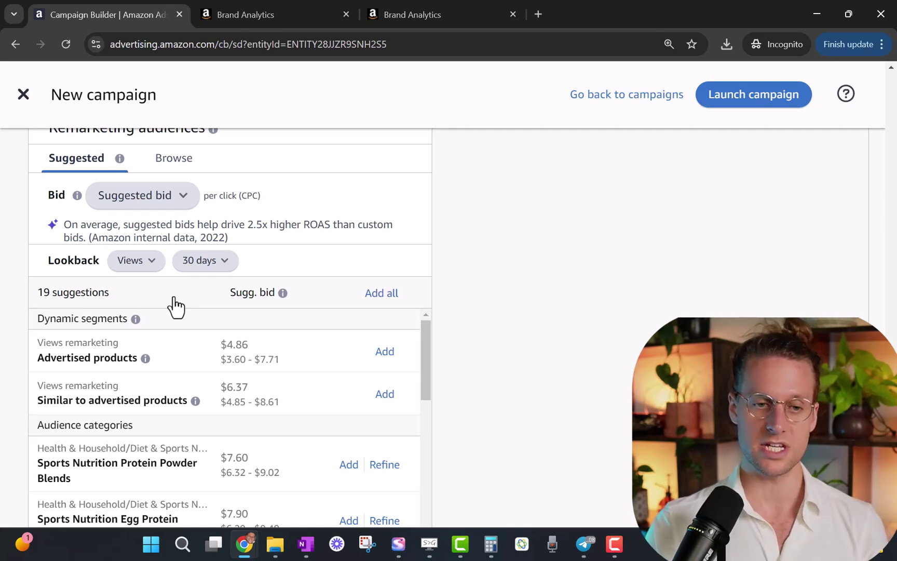
{"action": "left_click", "coordinate": [224, 265]}
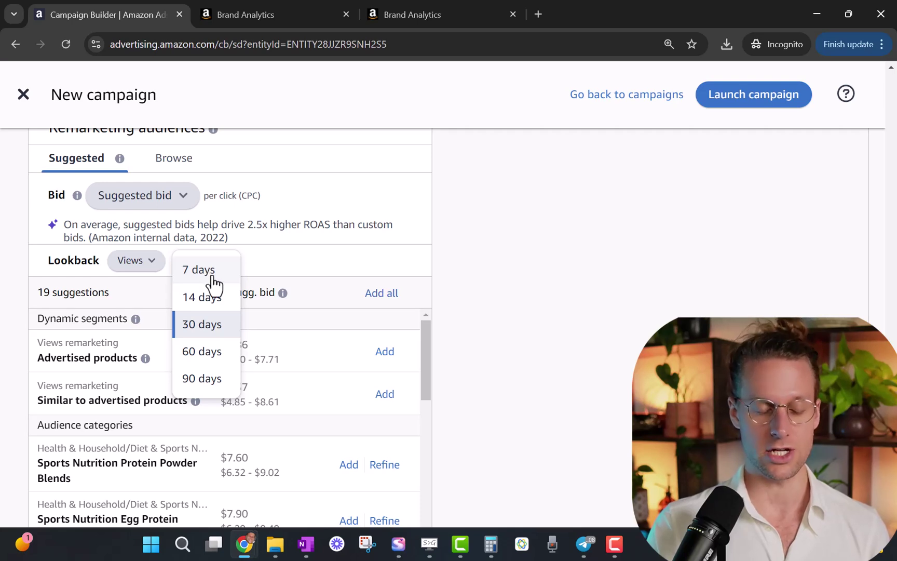
{"action": "left_click", "coordinate": [293, 266]}
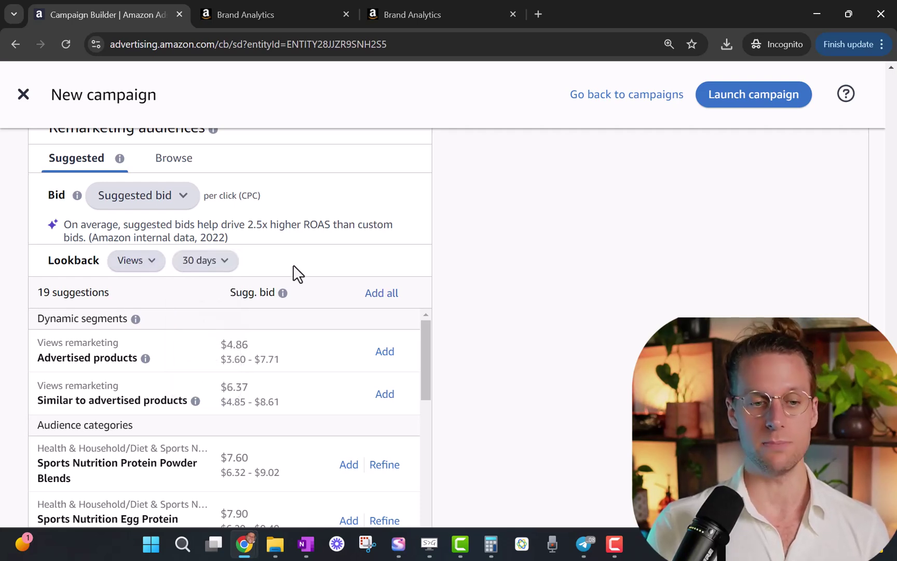
{"action": "left_click", "coordinate": [212, 269]}
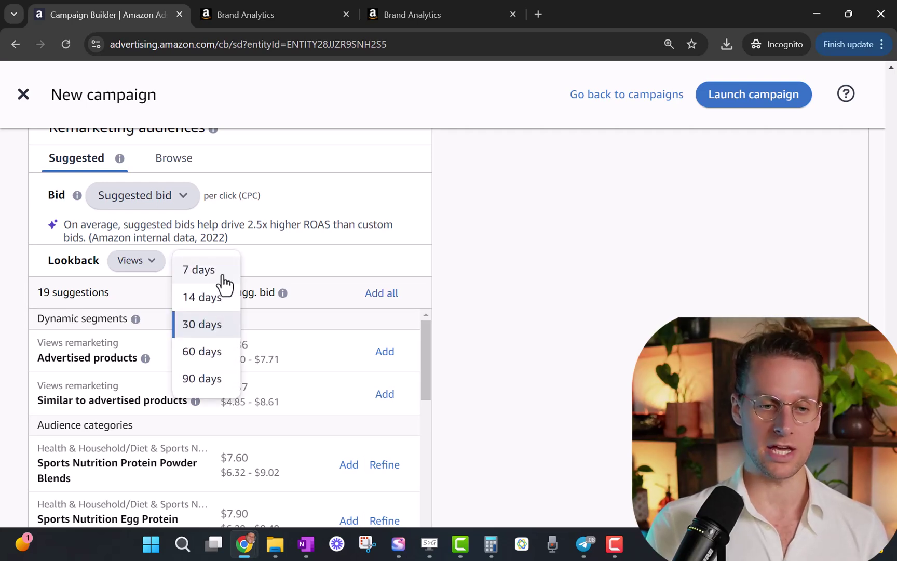
{"action": "left_click", "coordinate": [279, 276]}
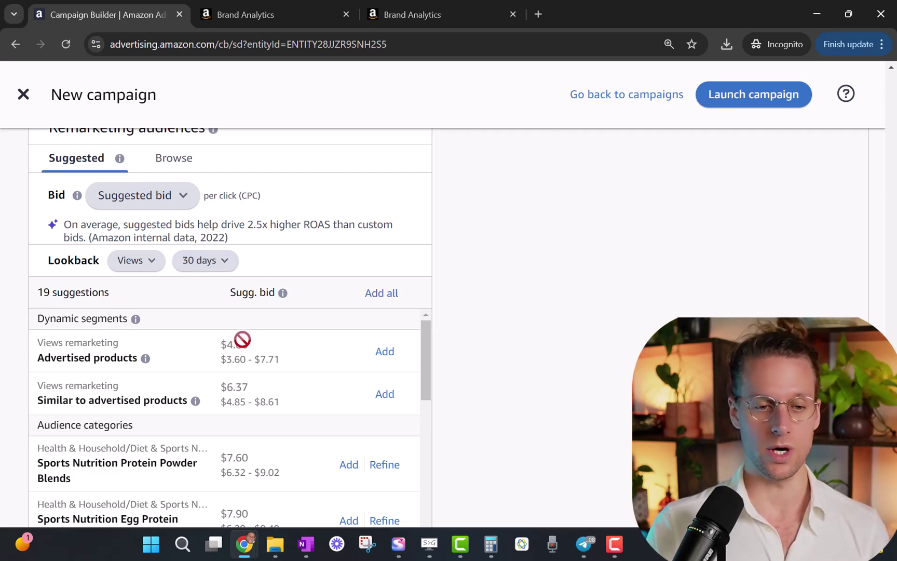
{"action": "mouse_move", "coordinate": [282, 293]}
{"action": "scroll", "coordinate": [337, 274], "scroll_direction": "up", "scroll_amount": 3}
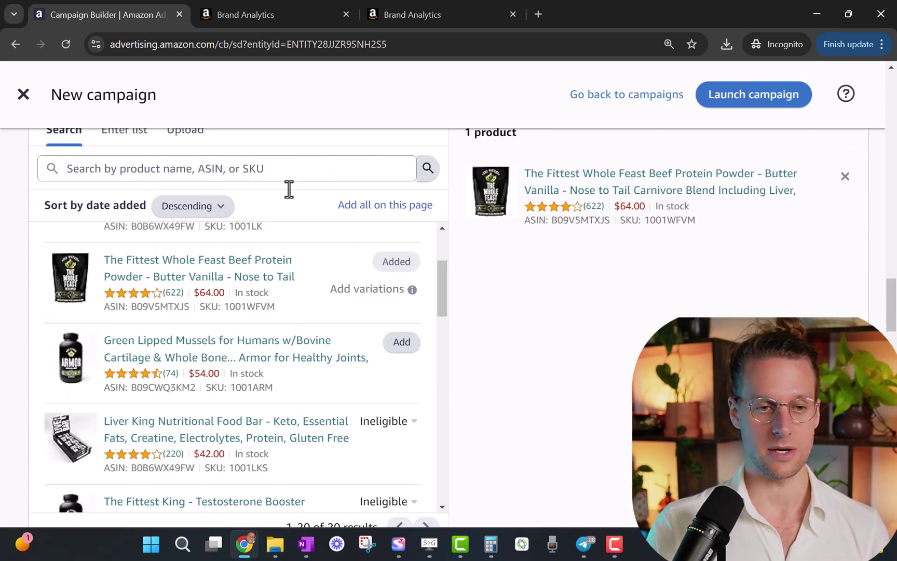
{"action": "scroll", "coordinate": [289, 190], "scroll_direction": "up", "scroll_amount": 7}
{"action": "scroll", "coordinate": [112, 386], "scroll_direction": "down", "scroll_amount": 1}
{"action": "scroll", "coordinate": [216, 384], "scroll_direction": "up", "scroll_amount": 1}
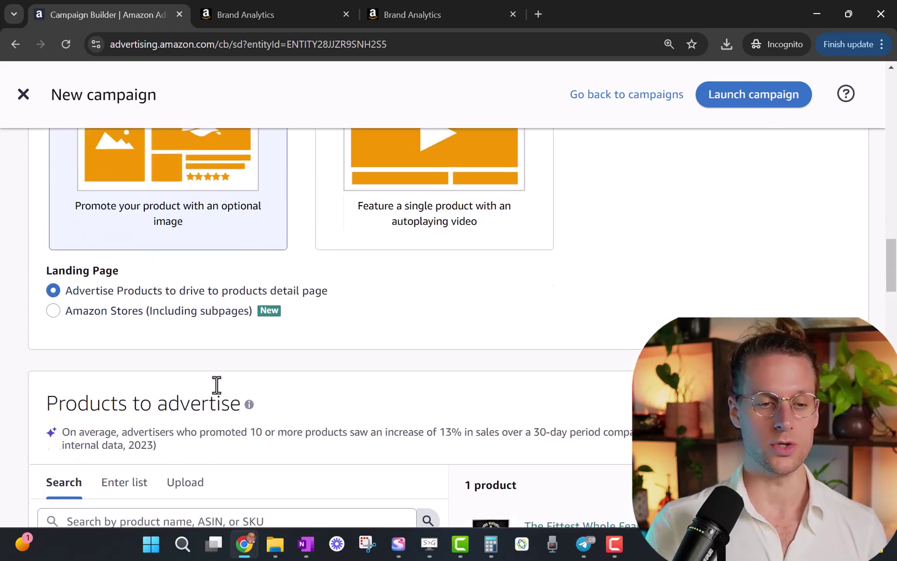
{"action": "scroll", "coordinate": [216, 385], "scroll_direction": "up", "scroll_amount": 10}
{"action": "scroll", "coordinate": [217, 385], "scroll_direction": "down", "scroll_amount": 2}
{"action": "scroll", "coordinate": [216, 384], "scroll_direction": "up", "scroll_amount": 8}
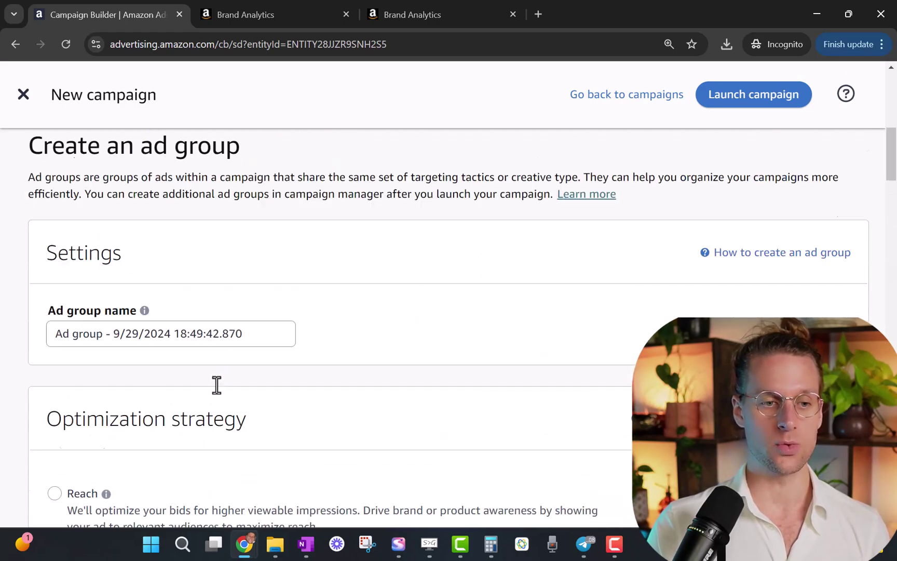
{"action": "scroll", "coordinate": [217, 385], "scroll_direction": "up", "scroll_amount": 1}
{"action": "scroll", "coordinate": [356, 381], "scroll_direction": "down", "scroll_amount": 15}
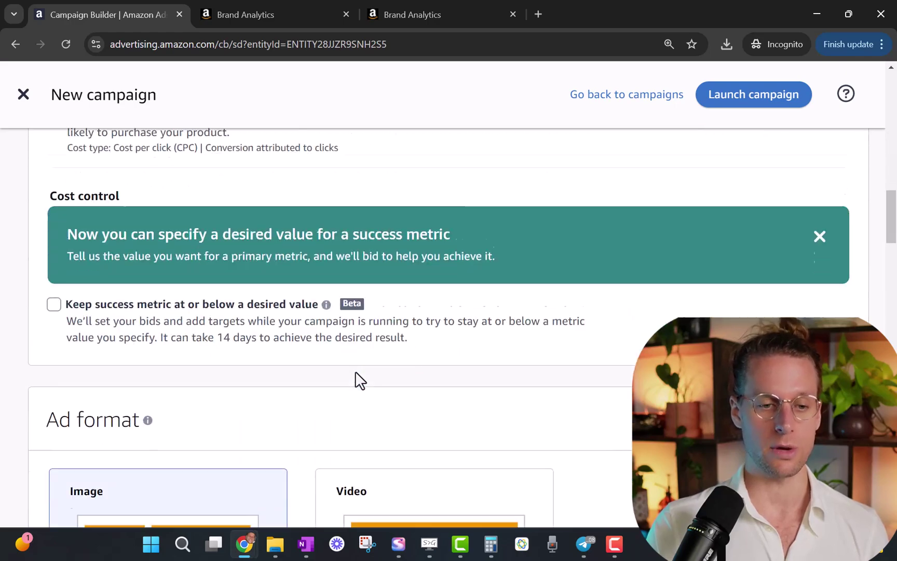
{"action": "scroll", "coordinate": [357, 381], "scroll_direction": "down", "scroll_amount": 4}
{"action": "scroll", "coordinate": [357, 381], "scroll_direction": "up", "scroll_amount": 8}
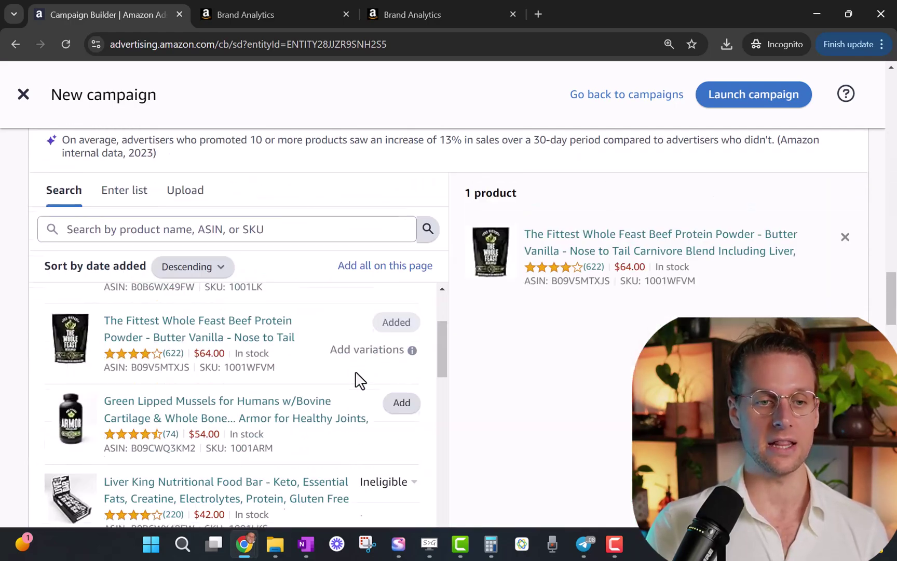
{"action": "scroll", "coordinate": [357, 381], "scroll_direction": "down", "scroll_amount": 15}
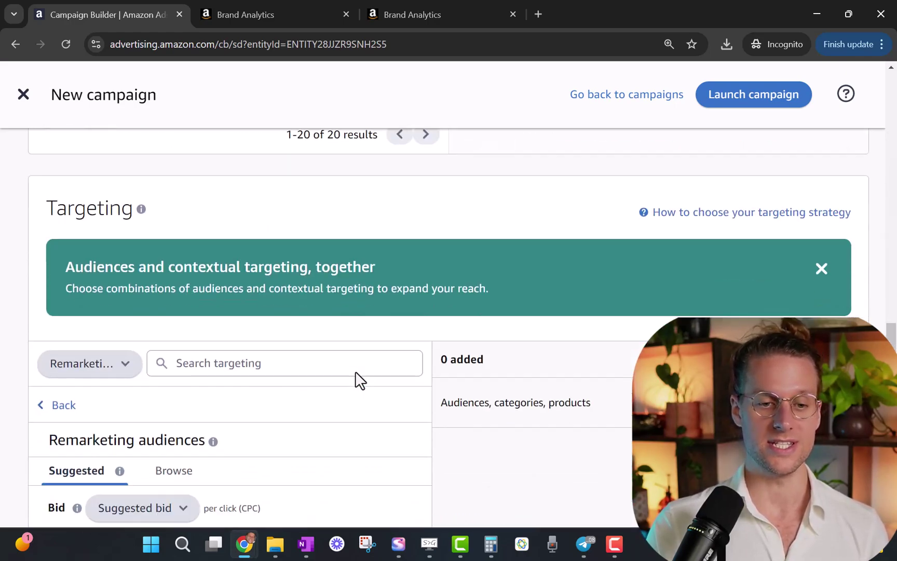
{"action": "scroll", "coordinate": [357, 381], "scroll_direction": "down", "scroll_amount": 3}
{"action": "scroll", "coordinate": [356, 380], "scroll_direction": "up", "scroll_amount": 3}
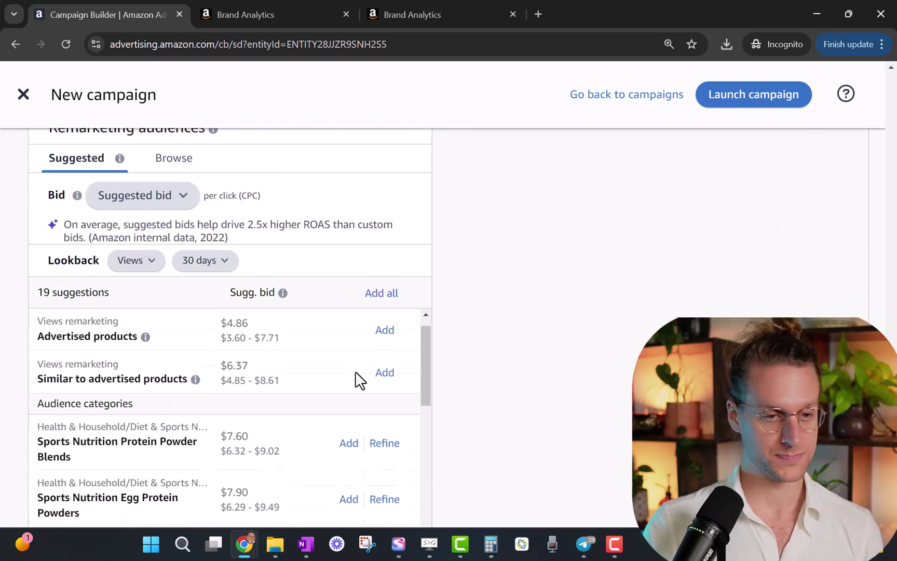
Change the remarketing lookback from Views to Purchases, keeping the period at 30 days.
{"action": "left_click", "coordinate": [147, 265]}
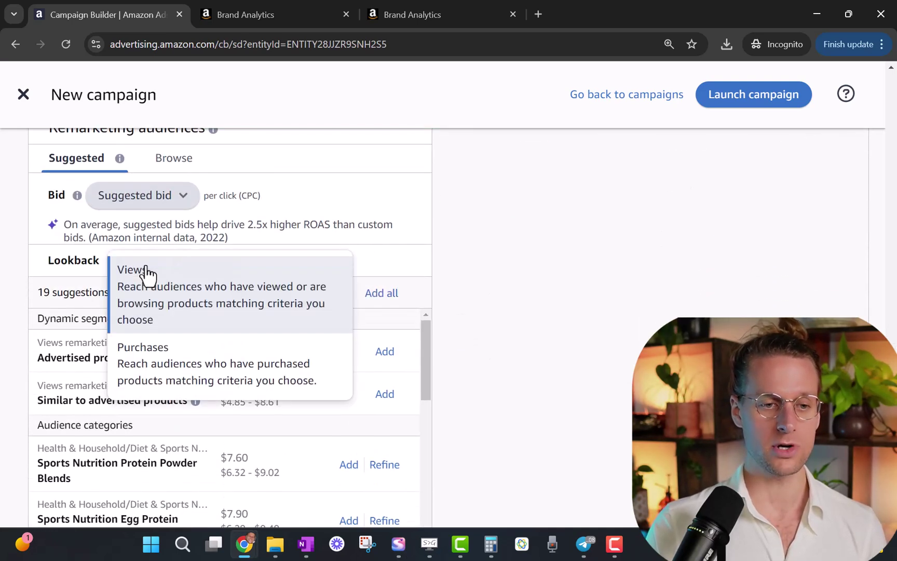
{"action": "left_click", "coordinate": [180, 361]}
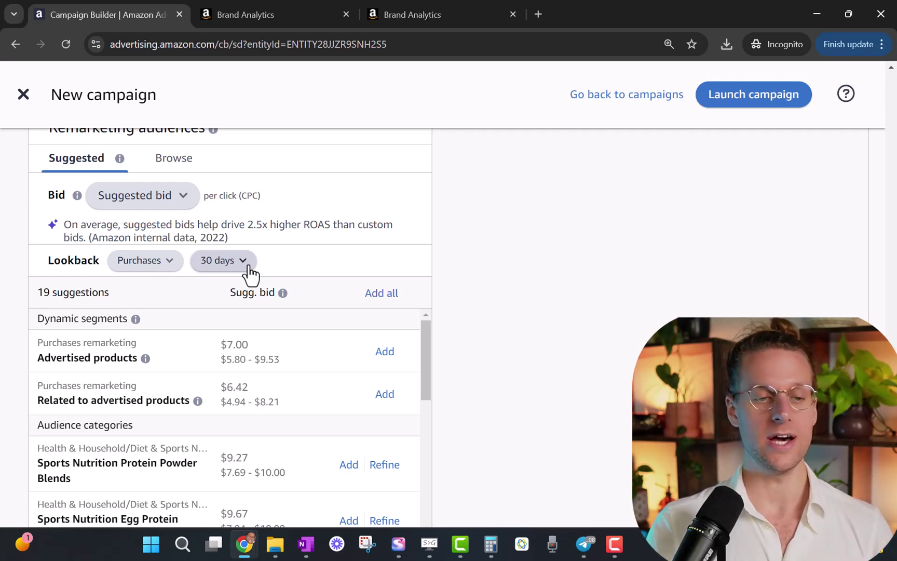
{"action": "left_click", "coordinate": [248, 265]}
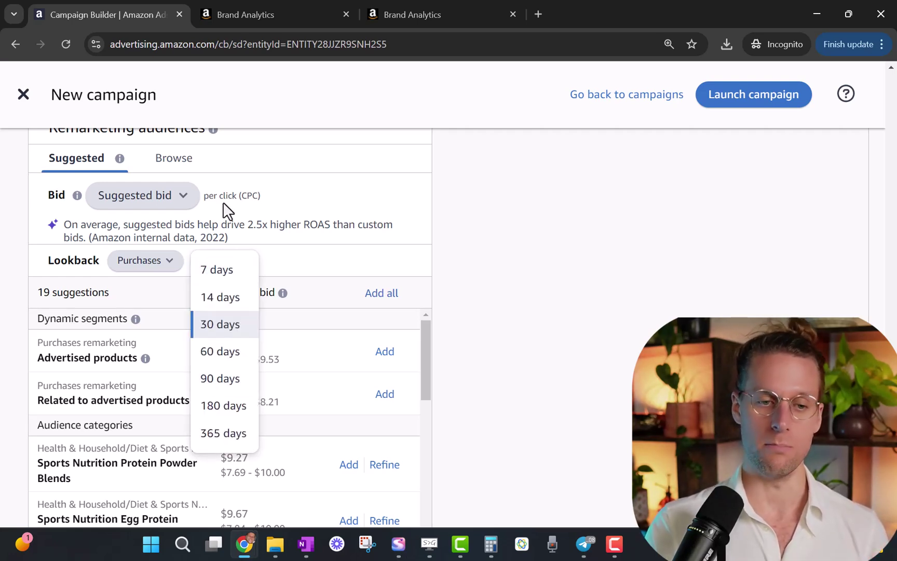
{"action": "left_click", "coordinate": [289, 259]}
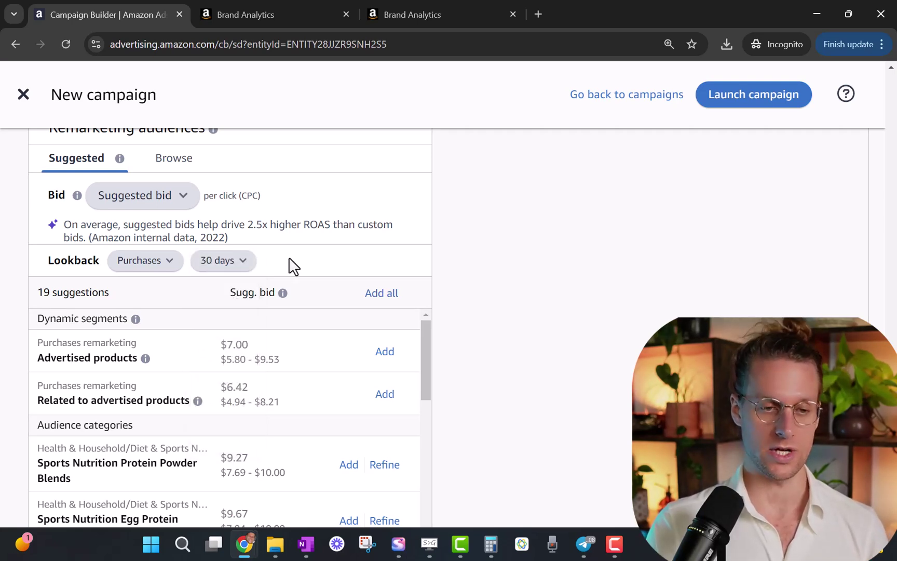
{"action": "left_click", "coordinate": [159, 266]}
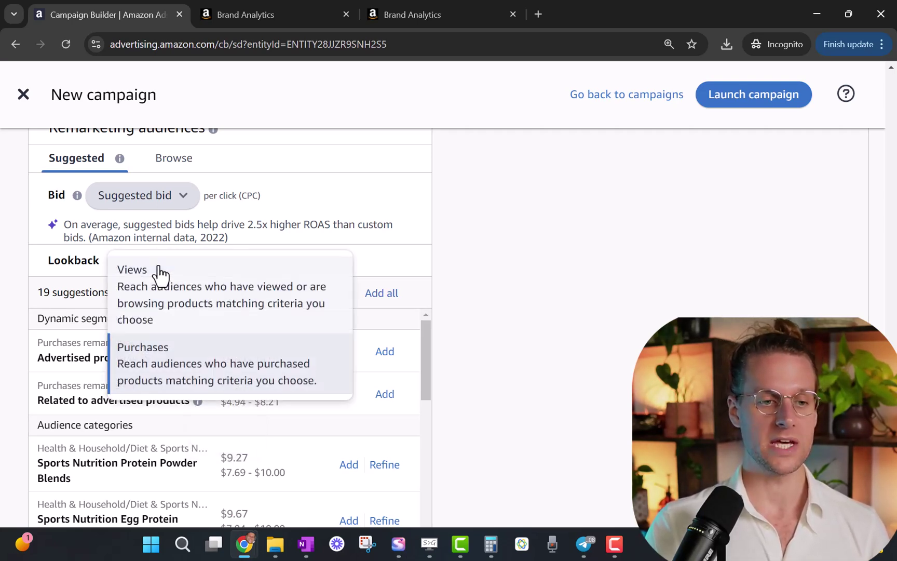
{"action": "left_click", "coordinate": [281, 244]}
{"action": "left_click", "coordinate": [235, 262]}
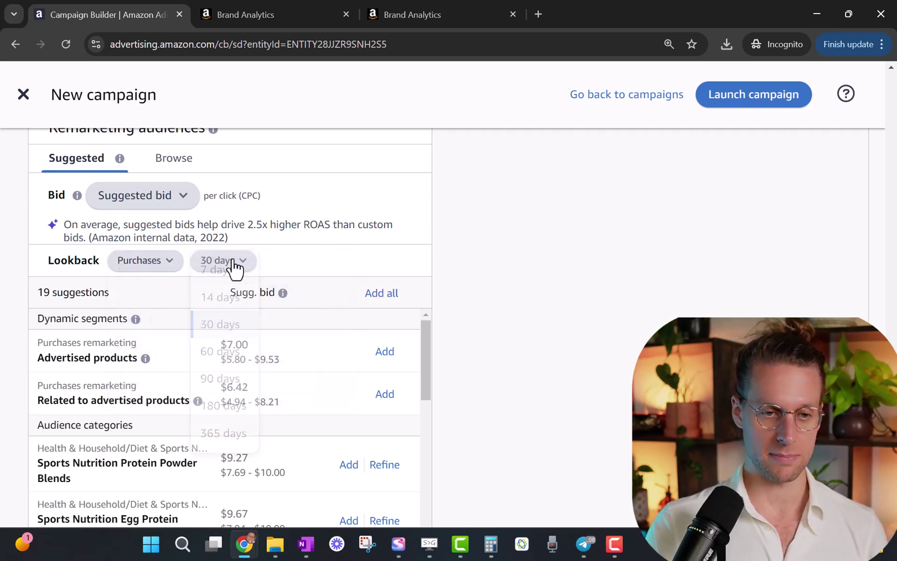
{"action": "left_click", "coordinate": [364, 265]}
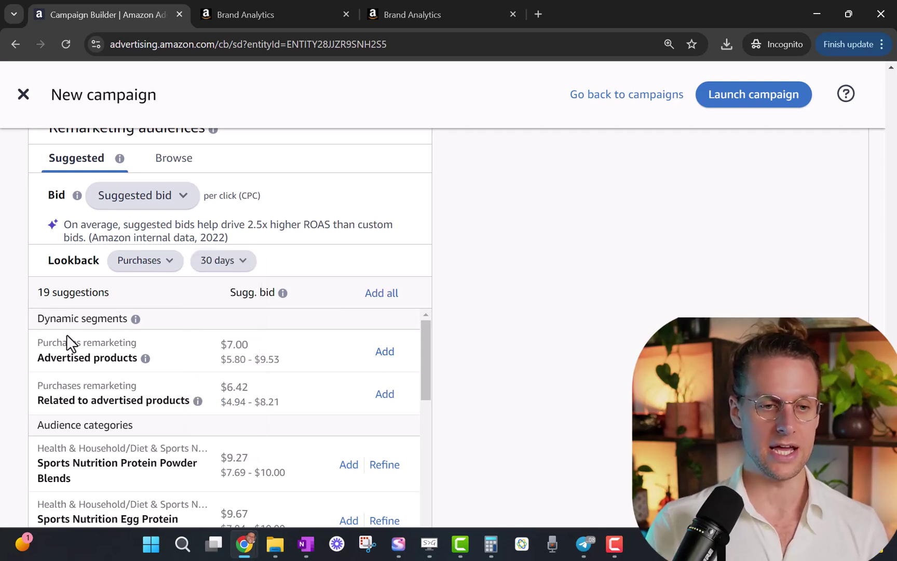
{"action": "mouse_move", "coordinate": [146, 358]}
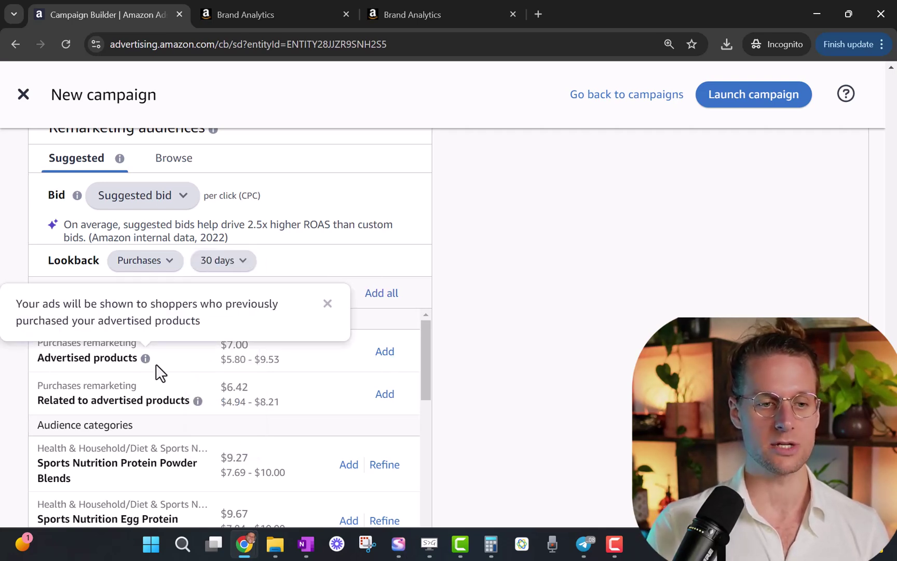
{"action": "mouse_move", "coordinate": [198, 400]}
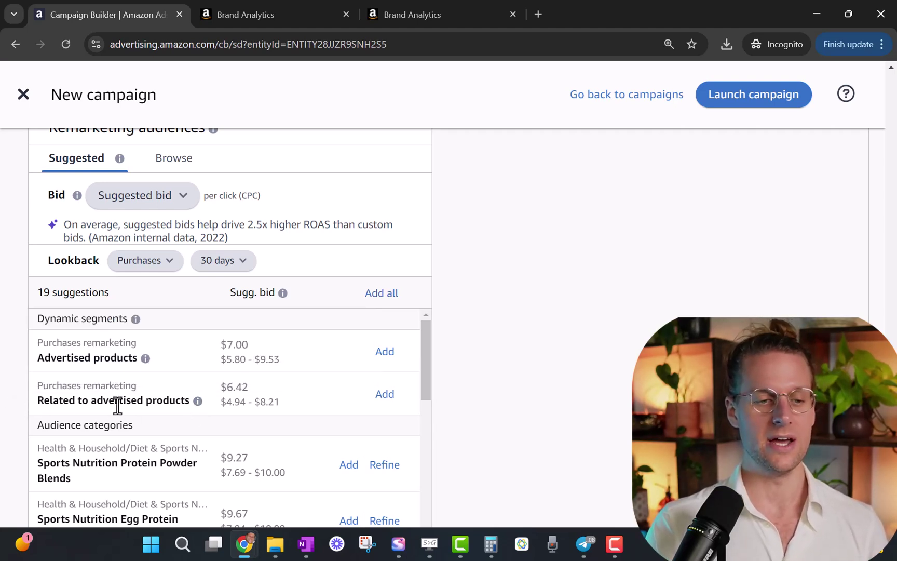
{"action": "mouse_move", "coordinate": [169, 404]}
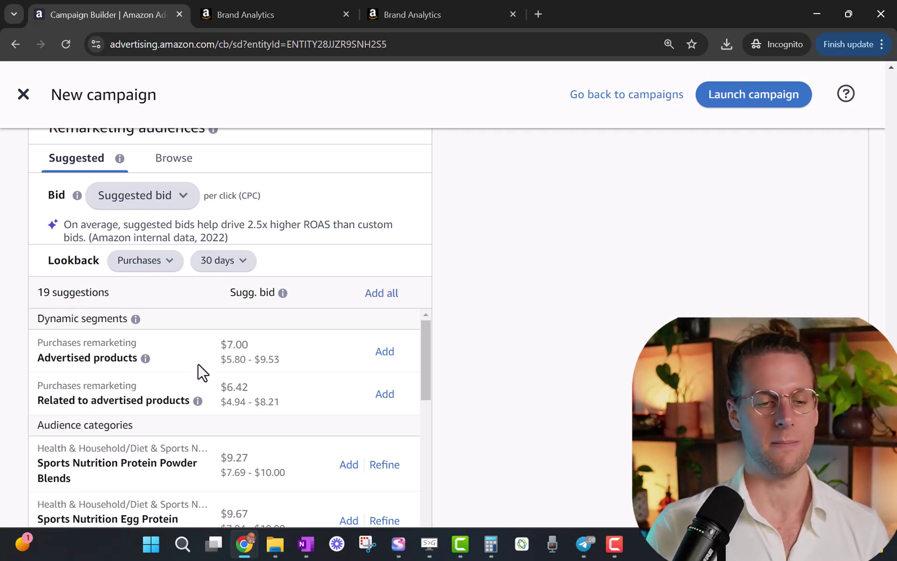
Add the Purchases remarketing 'Advertised products' audience at its $7.00 suggested bid.
{"action": "left_click", "coordinate": [385, 352]}
{"action": "scroll", "coordinate": [670, 270], "scroll_direction": "up", "scroll_amount": 3}
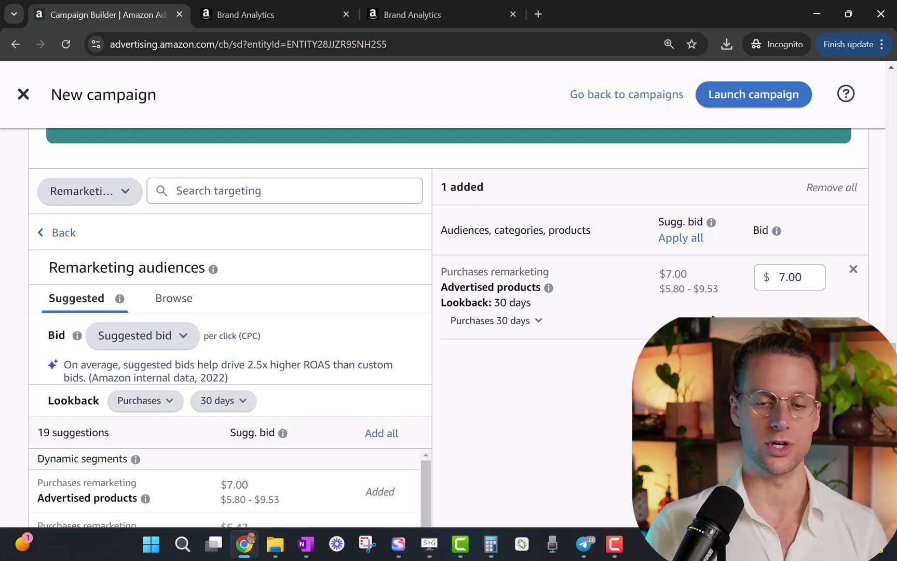
{"action": "scroll", "coordinate": [717, 314], "scroll_direction": "down", "scroll_amount": 10}
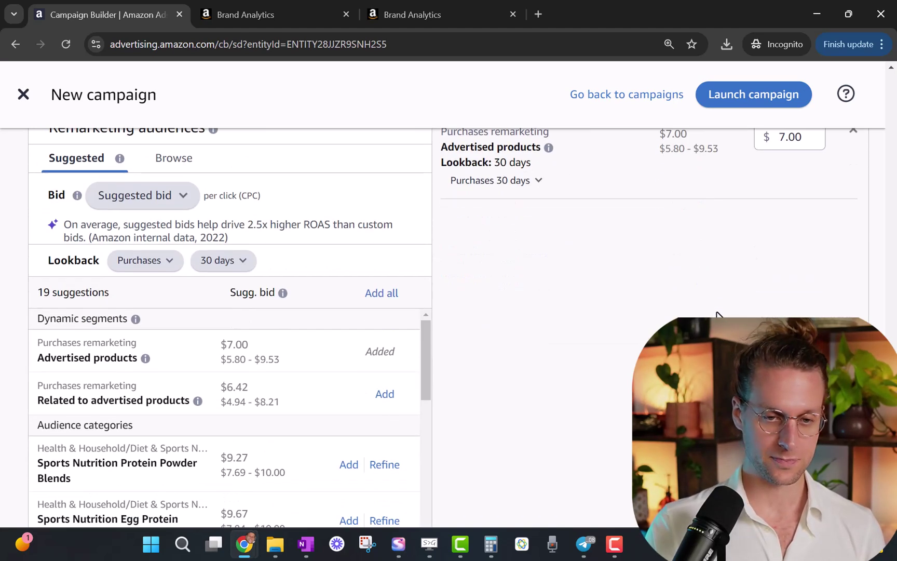
{"action": "scroll", "coordinate": [717, 314], "scroll_direction": "up", "scroll_amount": 4}
{"action": "scroll", "coordinate": [717, 314], "scroll_direction": "up", "scroll_amount": 6}
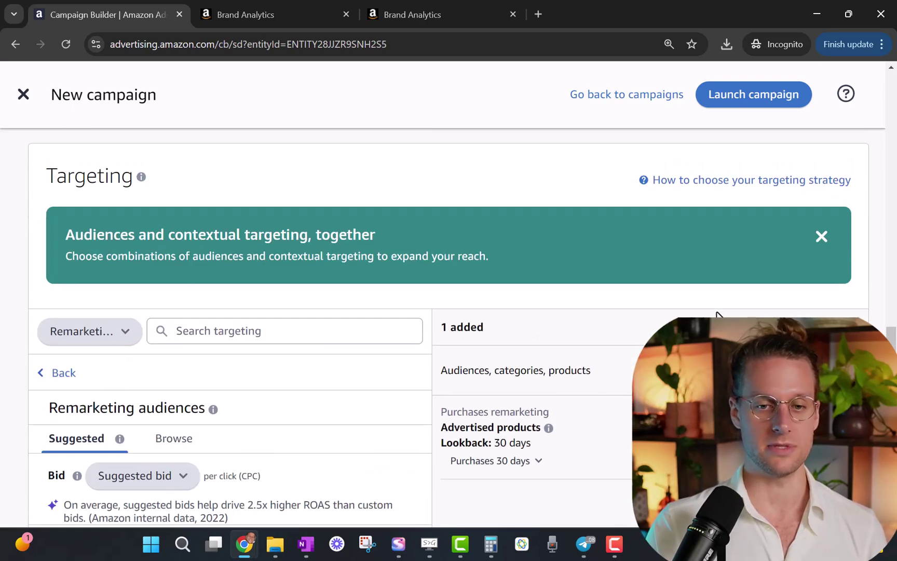
{"action": "scroll", "coordinate": [716, 314], "scroll_direction": "down", "scroll_amount": 4}
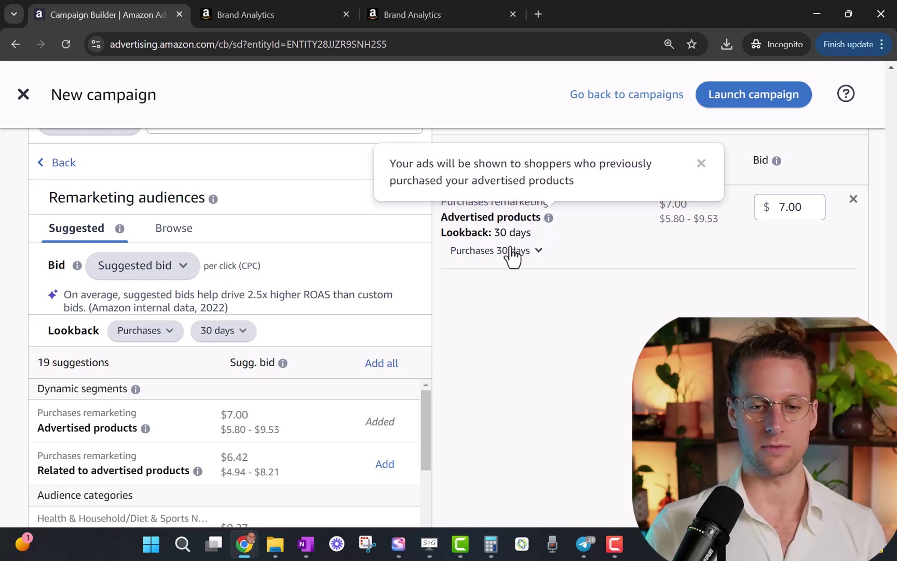
Turn on the custom logo, headline and image for the ad creative.
{"action": "scroll", "coordinate": [509, 317], "scroll_direction": "down", "scroll_amount": 10}
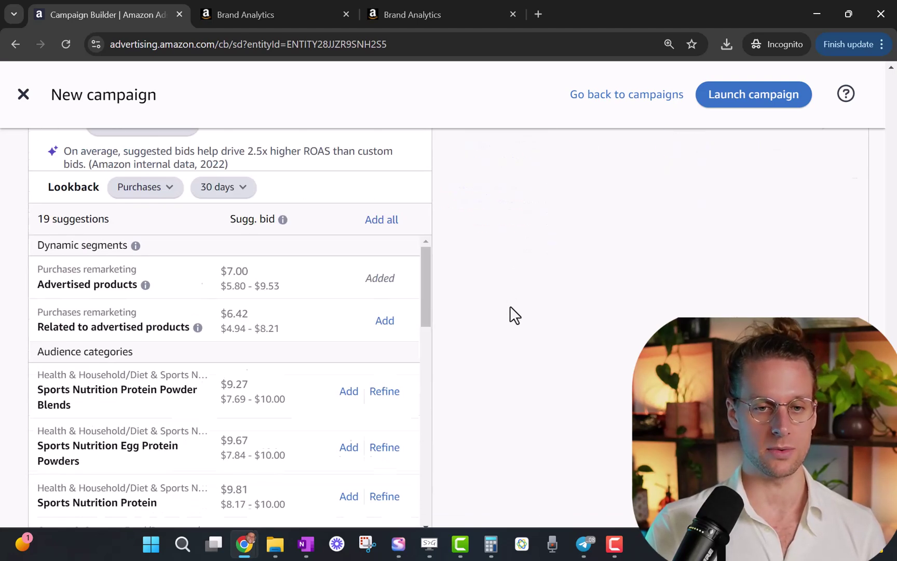
{"action": "scroll", "coordinate": [512, 311], "scroll_direction": "down", "scroll_amount": 3}
{"action": "scroll", "coordinate": [234, 294], "scroll_direction": "down", "scroll_amount": 2}
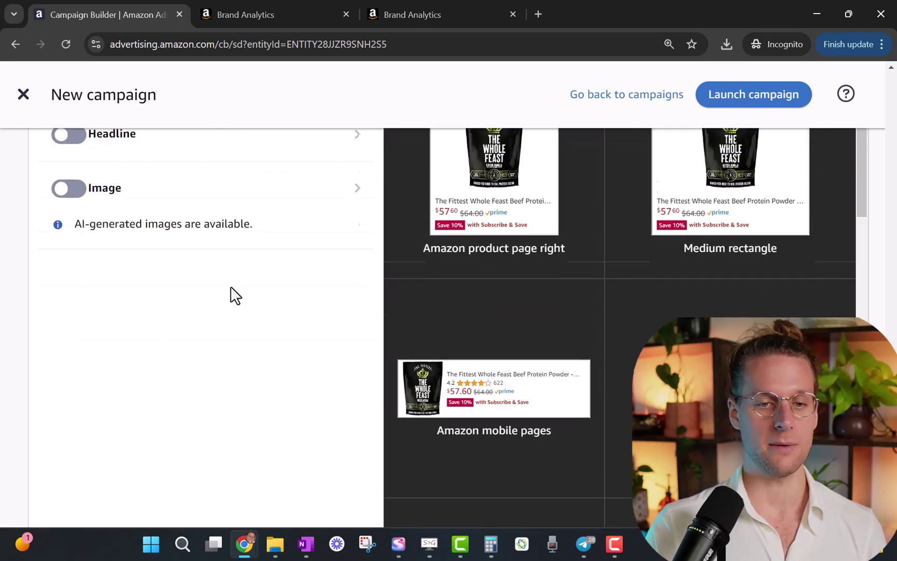
{"action": "scroll", "coordinate": [234, 295], "scroll_direction": "up", "scroll_amount": 5}
{"action": "scroll", "coordinate": [234, 295], "scroll_direction": "down", "scroll_amount": 2}
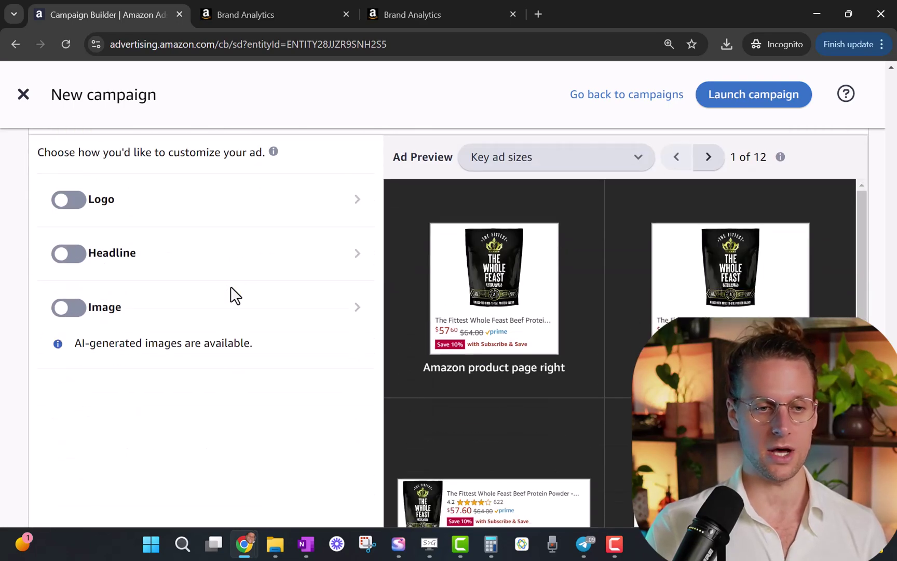
{"action": "left_click", "coordinate": [66, 203]}
{"action": "left_click", "coordinate": [68, 256]}
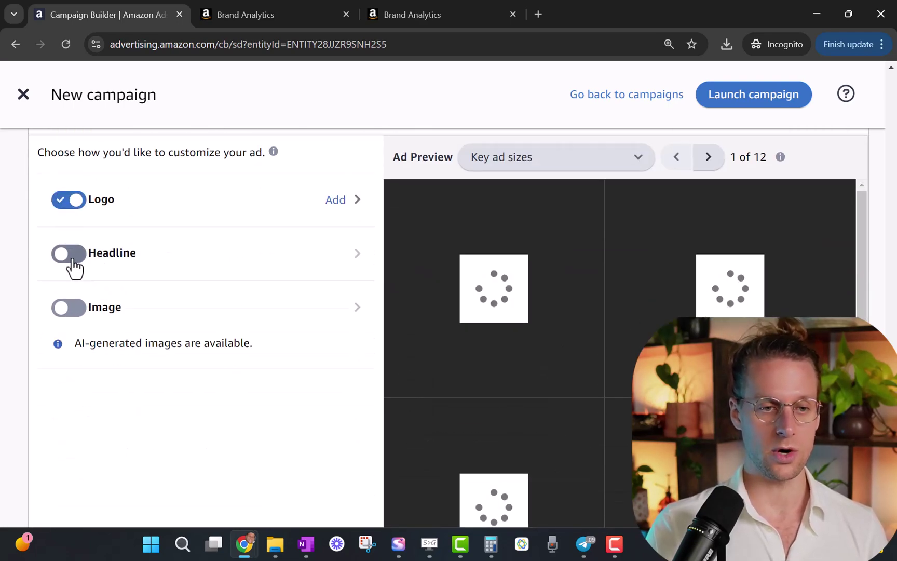
{"action": "left_click", "coordinate": [69, 310]}
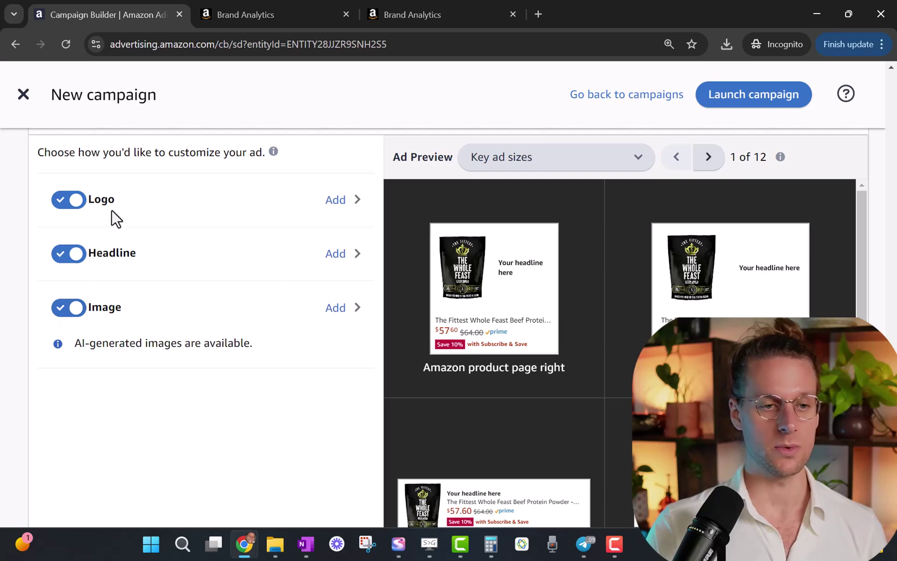
Switch the logo and image back off, leaving only the custom headline on.
{"action": "left_click", "coordinate": [70, 314]}
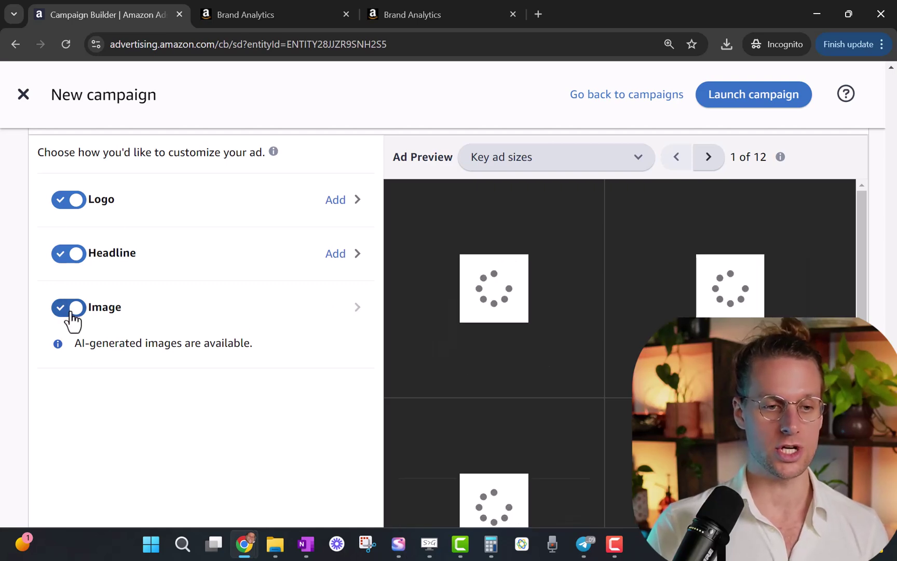
{"action": "left_click", "coordinate": [82, 252]}
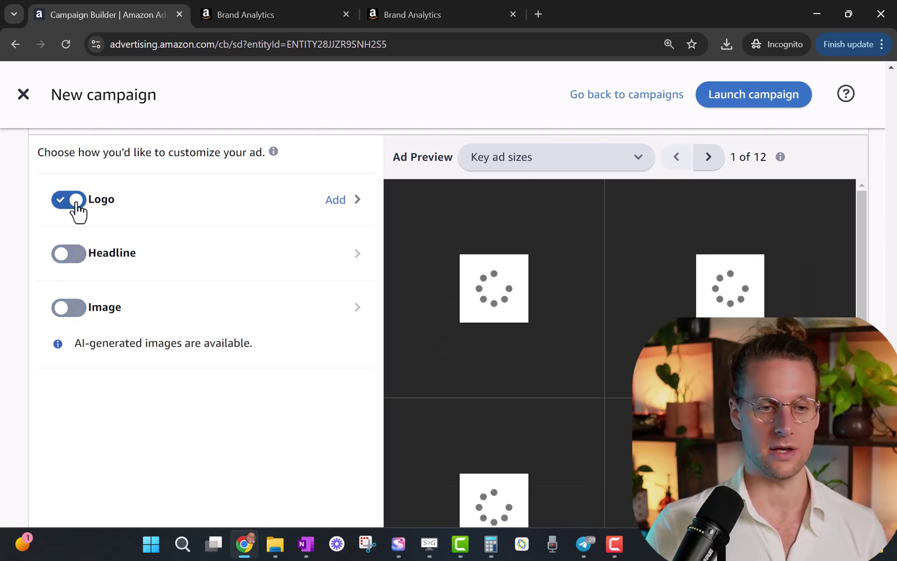
{"action": "left_click", "coordinate": [74, 203]}
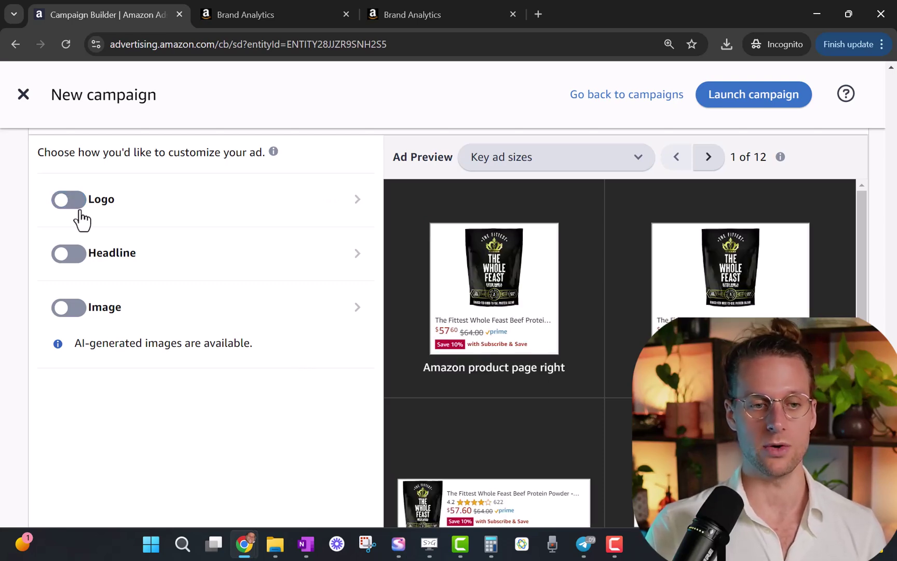
{"action": "left_click", "coordinate": [65, 254]}
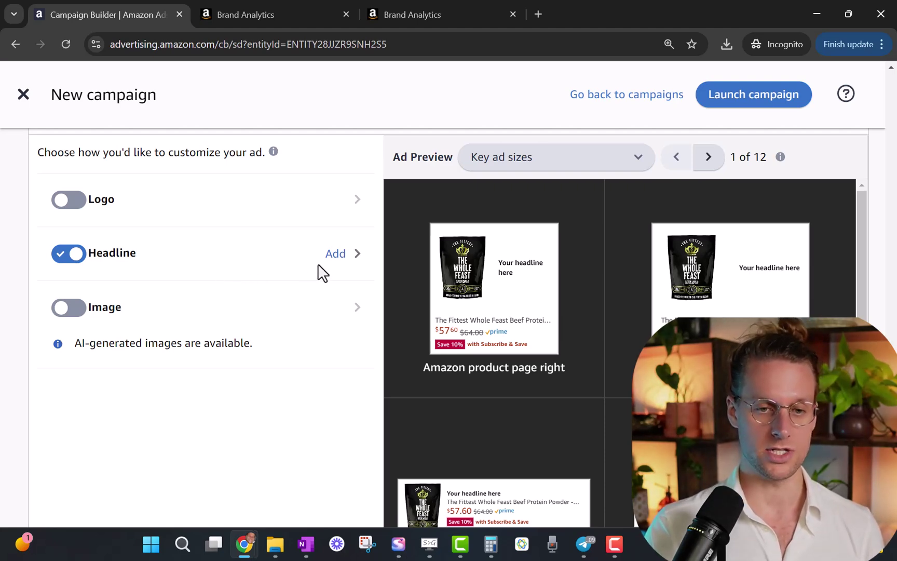
Leave the headline editor without entering text and switch the custom headline off.
{"action": "left_click", "coordinate": [338, 257]}
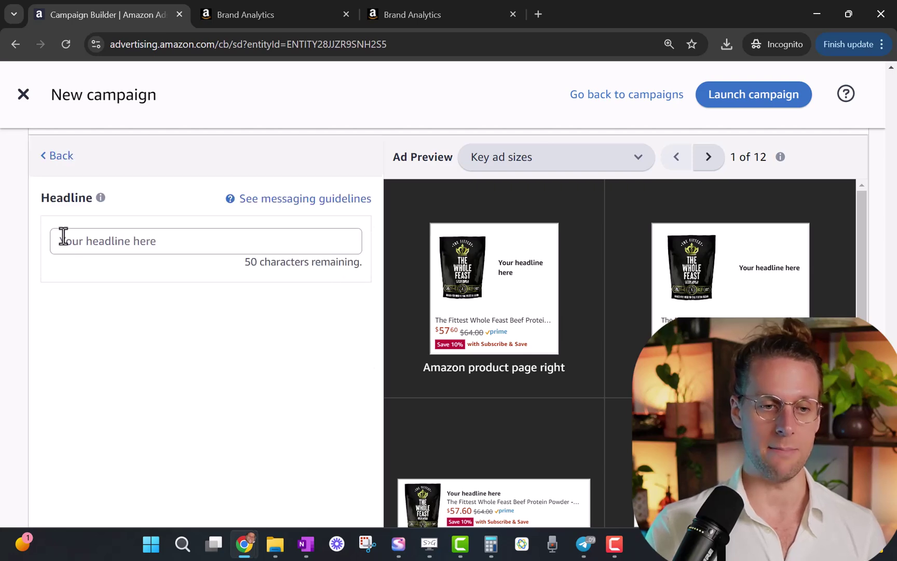
{"action": "left_click", "coordinate": [51, 157]}
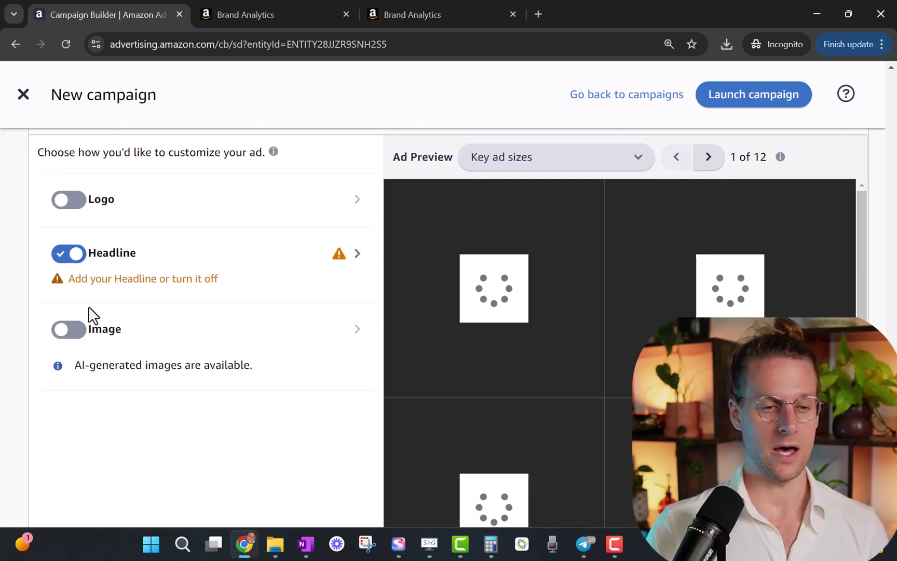
{"action": "left_click", "coordinate": [70, 255]}
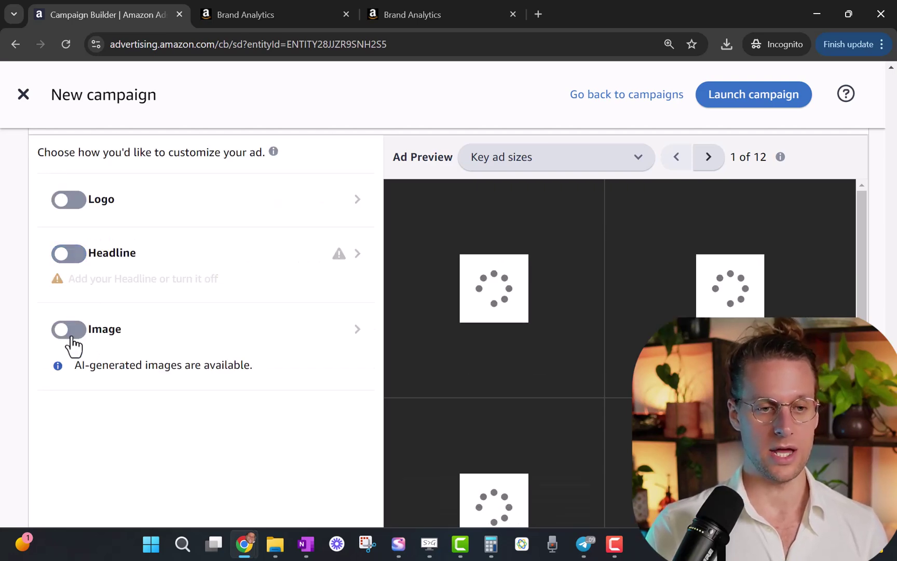